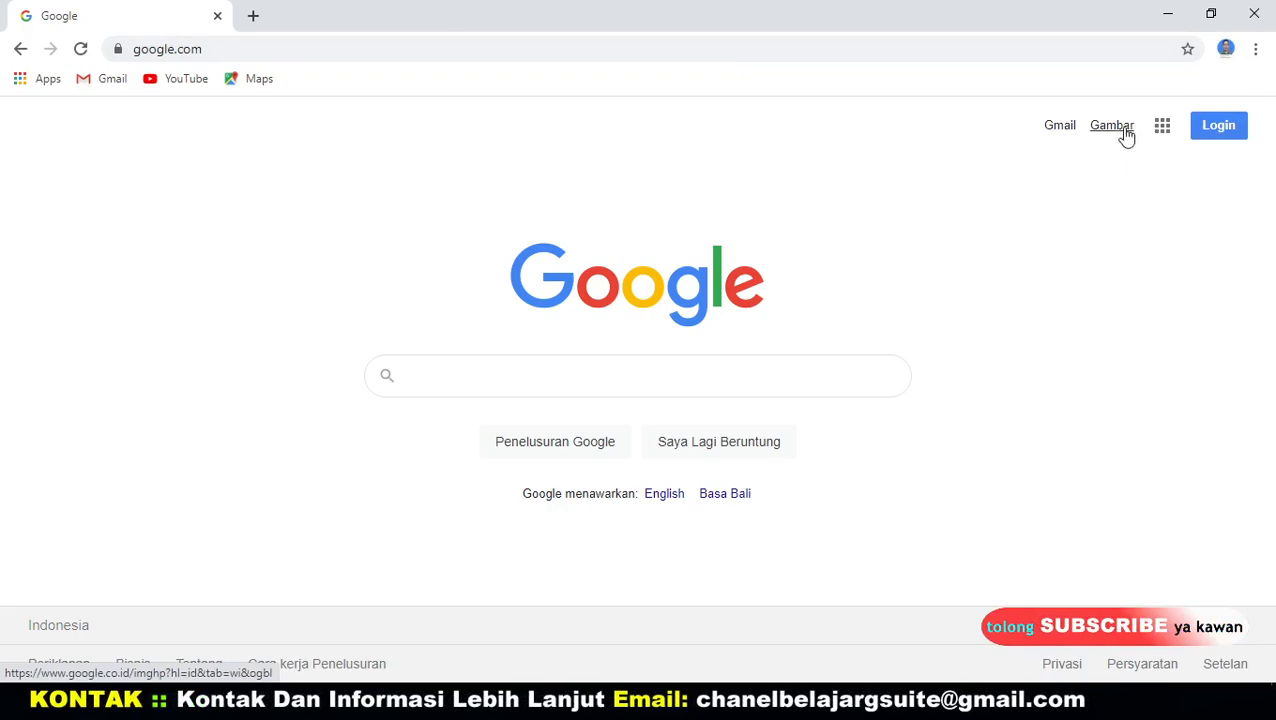
click(1225, 127)
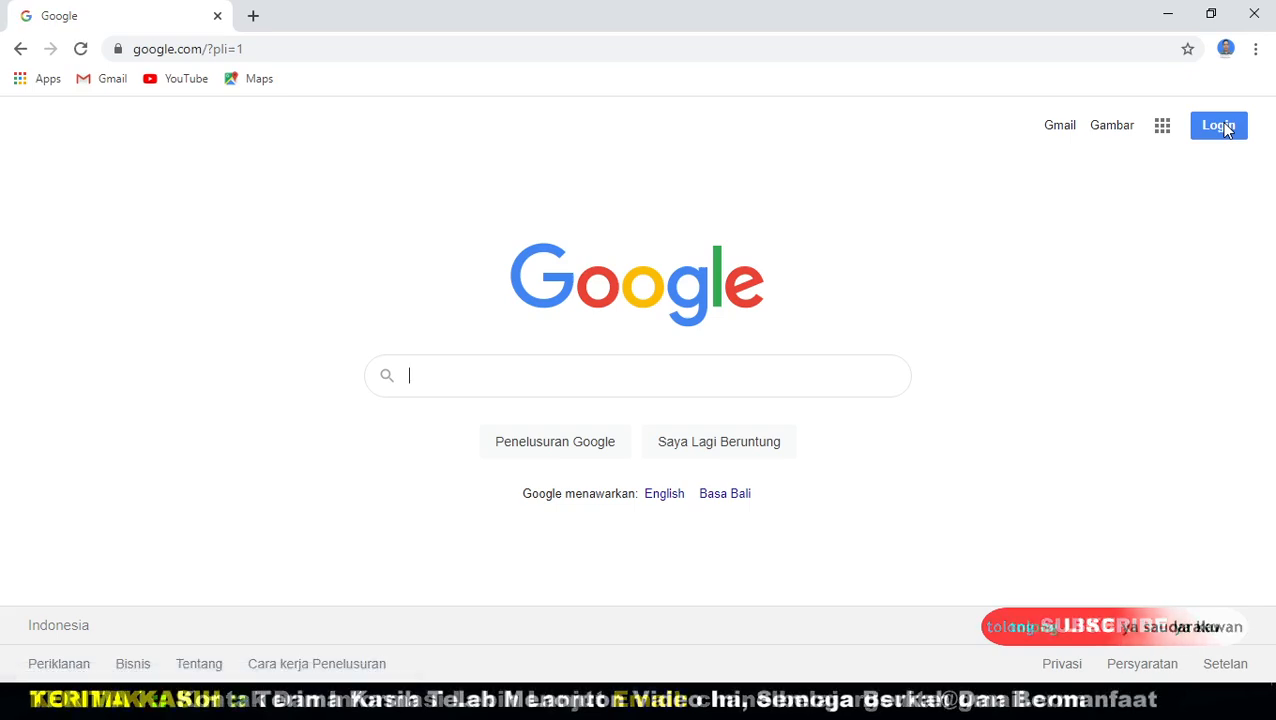
click(420, 42)
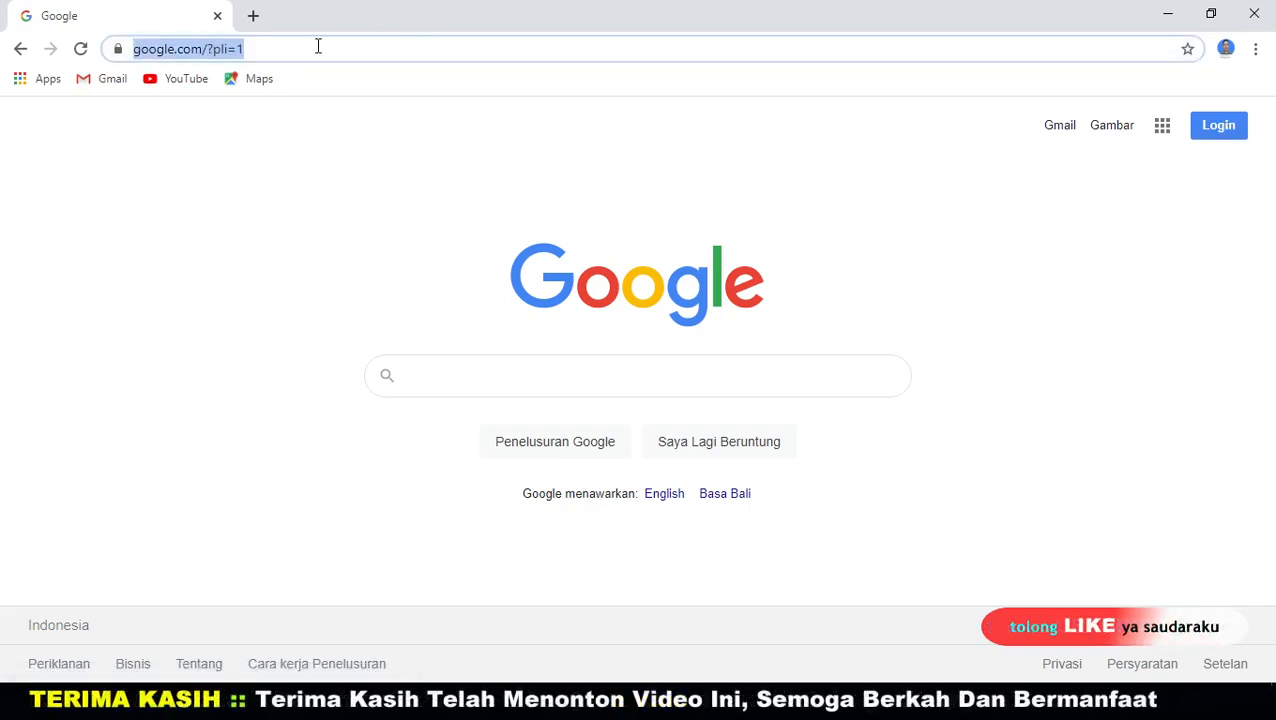
text(me)
key(Right)
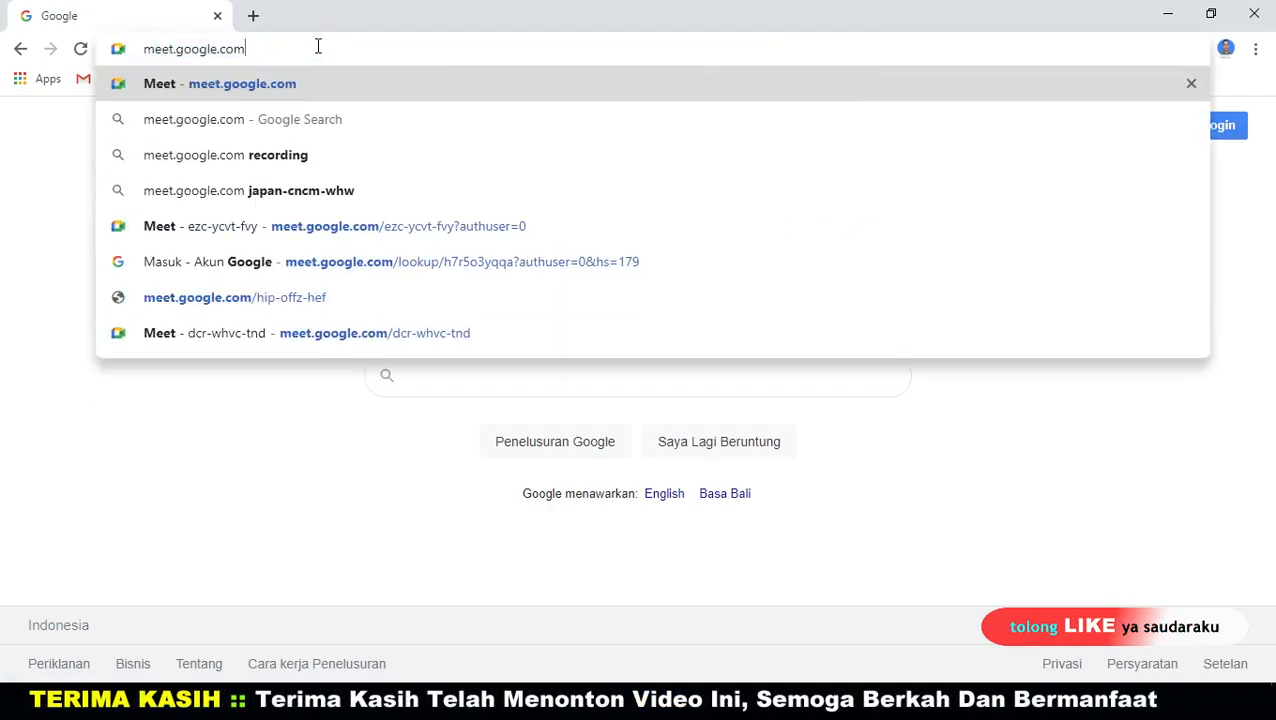
key(ctrl+a)
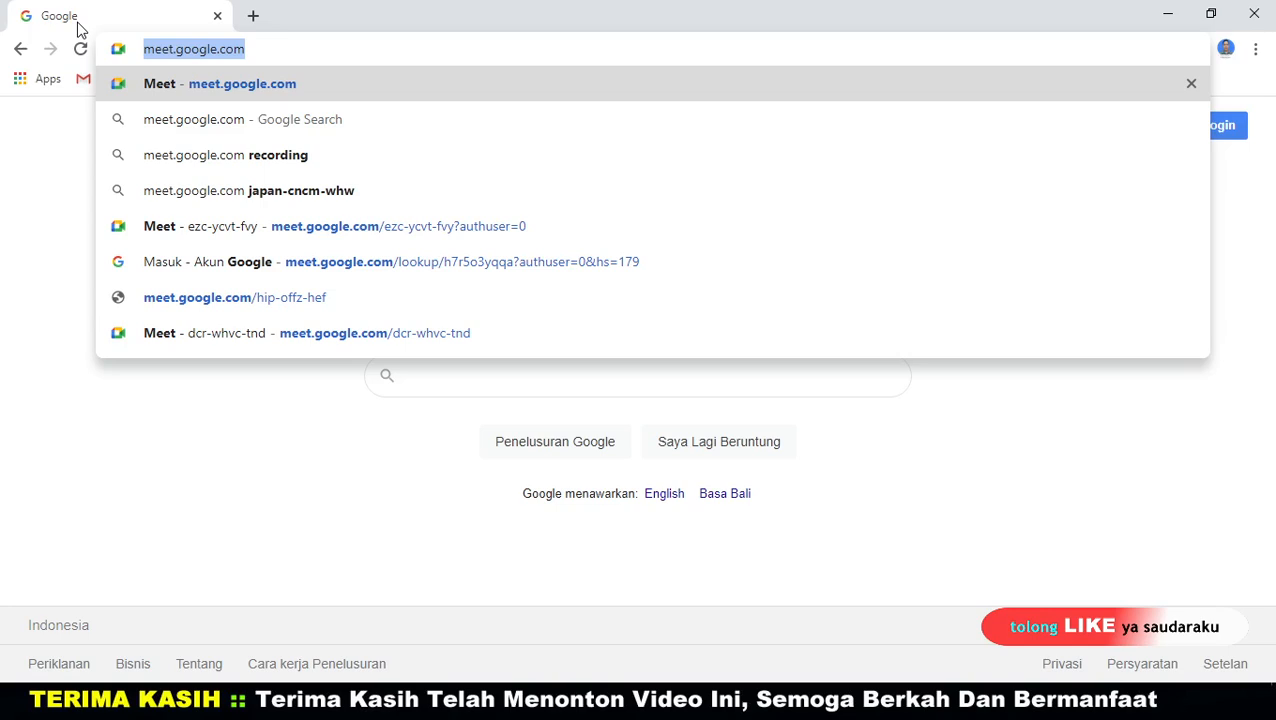
click(273, 52)
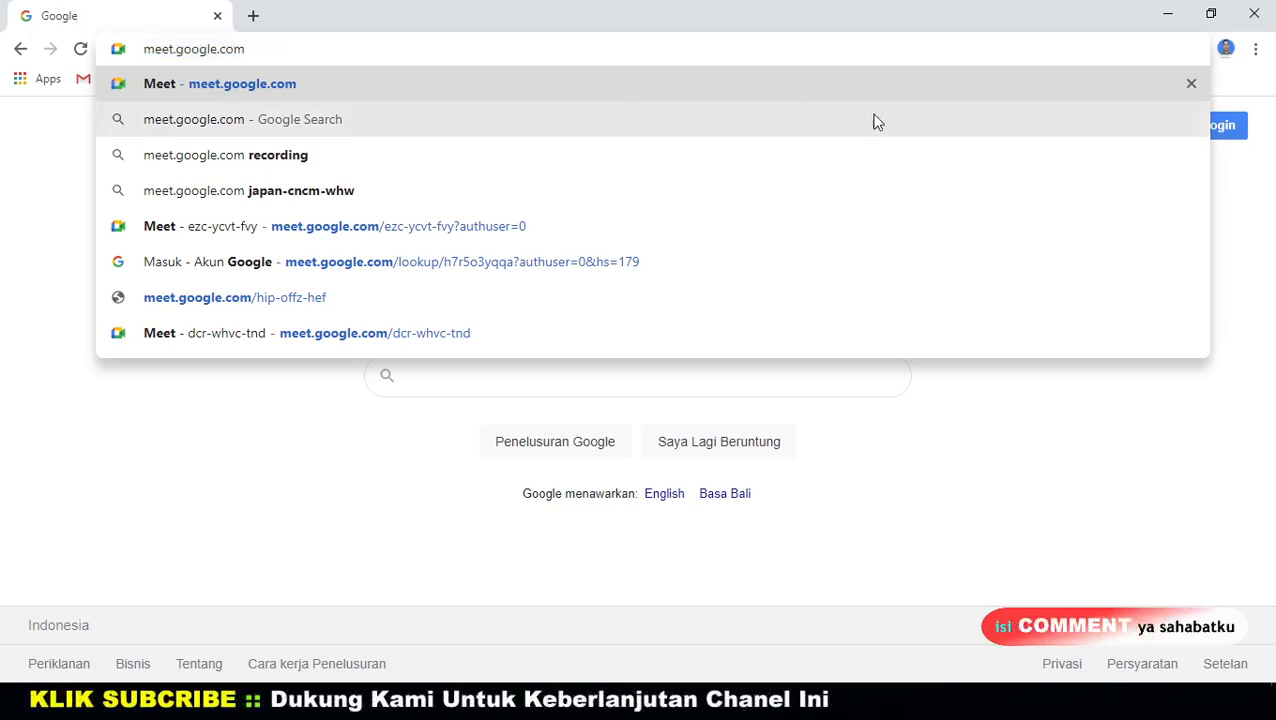
click(353, 430)
Open Google Meet from the Google apps and create a new meeting titled "PELATIHAN GFE"
click(1162, 124)
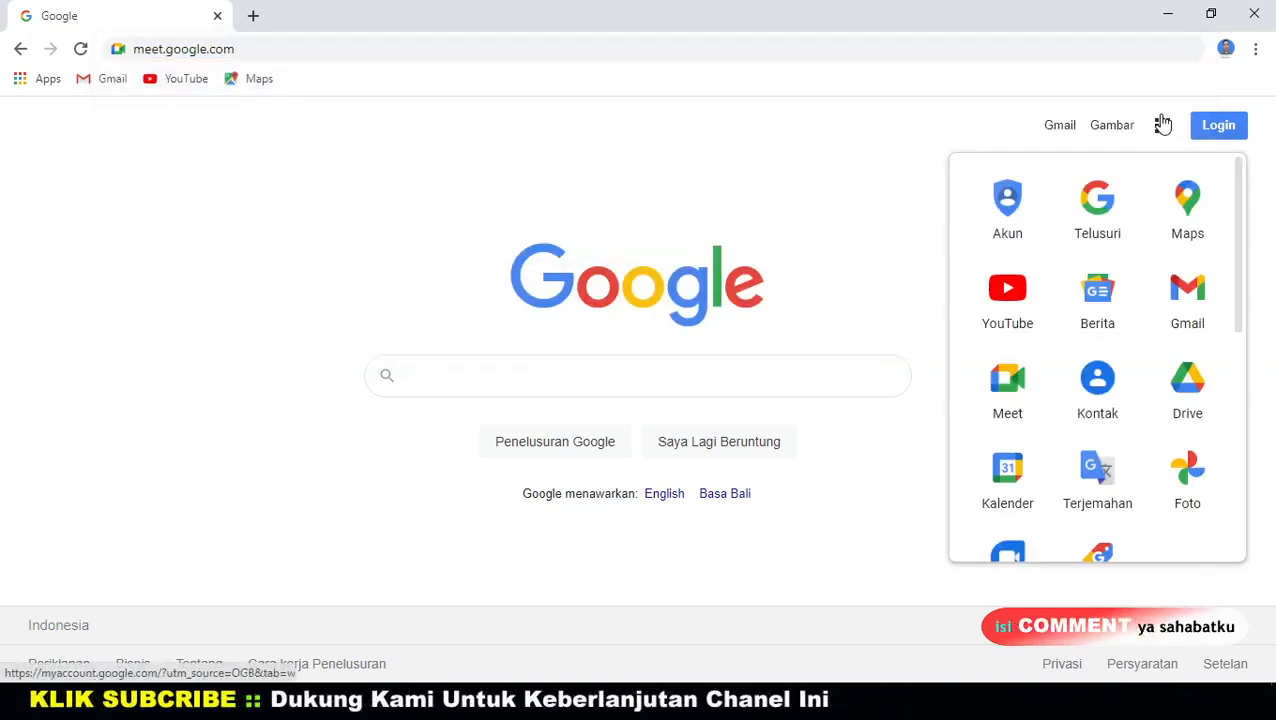
click(1005, 390)
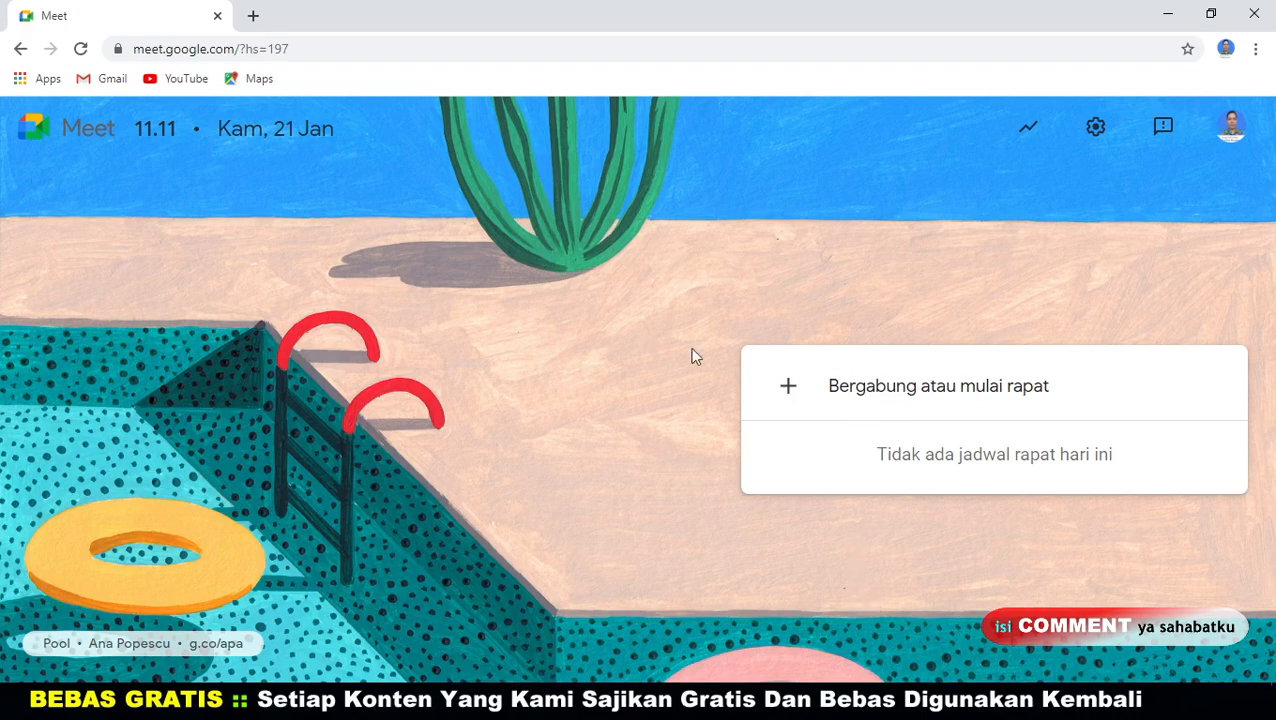
click(791, 400)
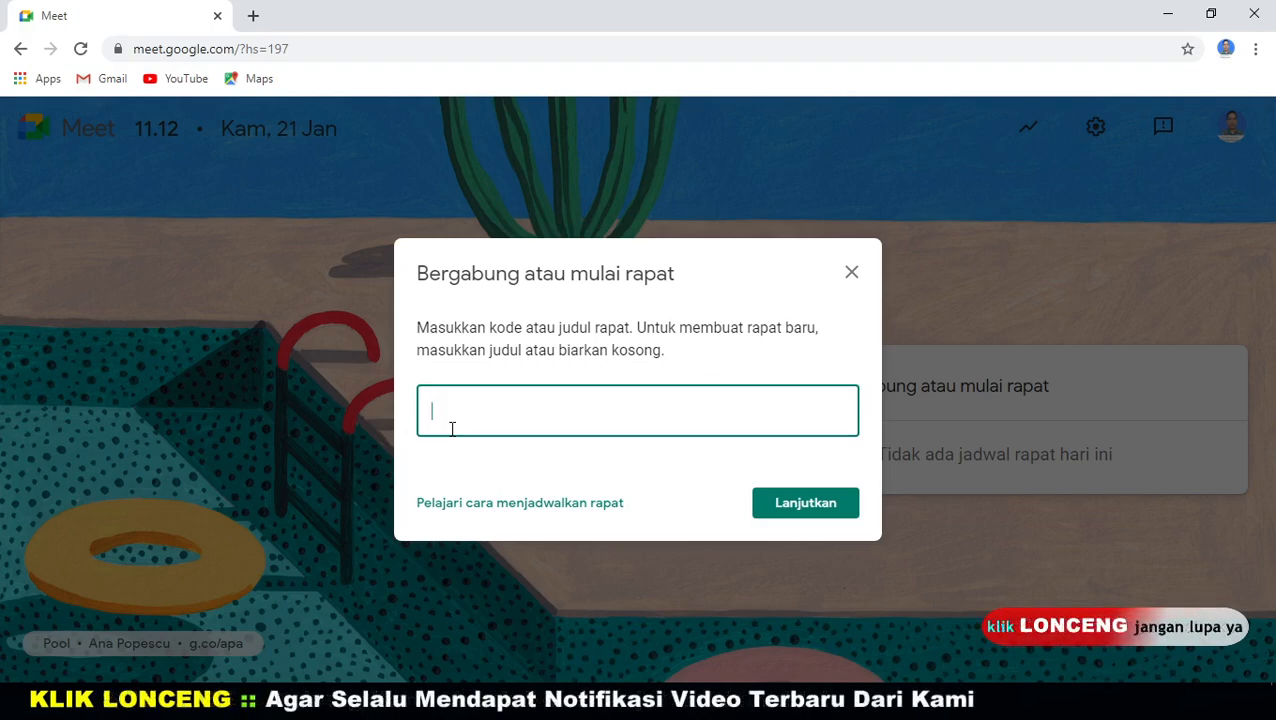
text(FE)
text(PELATIHAN)
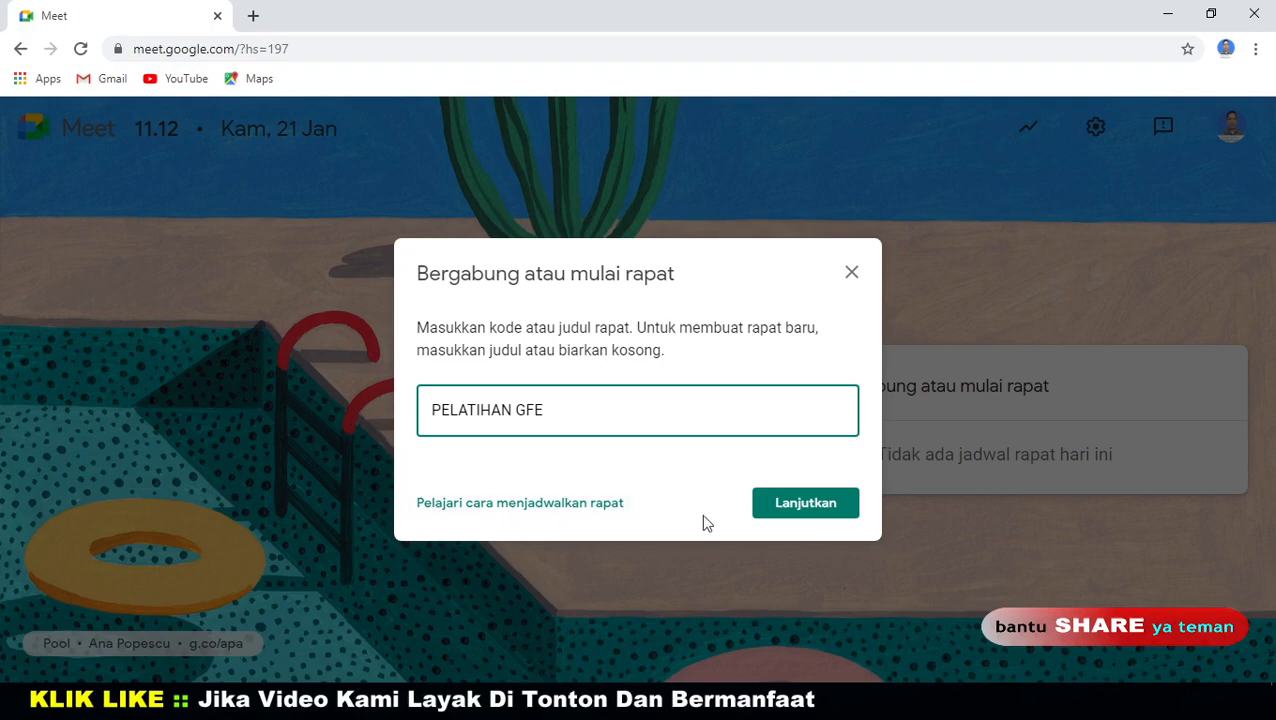
click(810, 508)
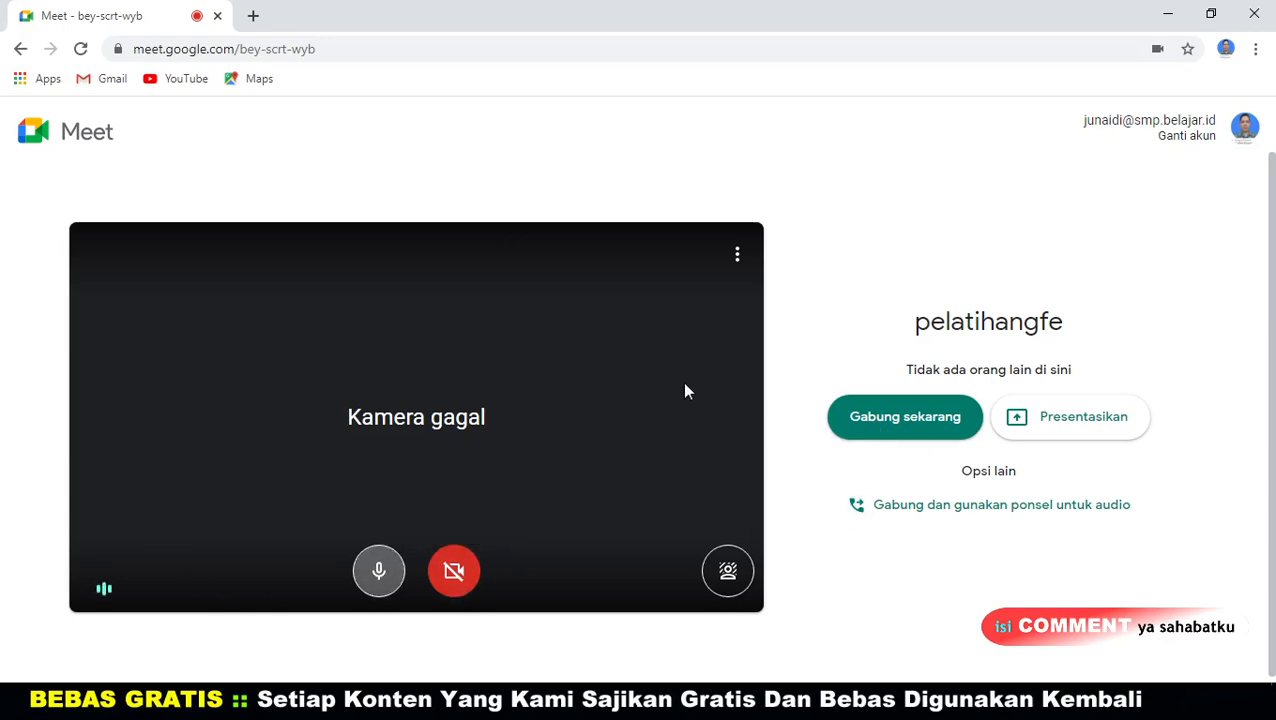
Toggle the camera and the microphone off and back on in the meeting preview
click(463, 571)
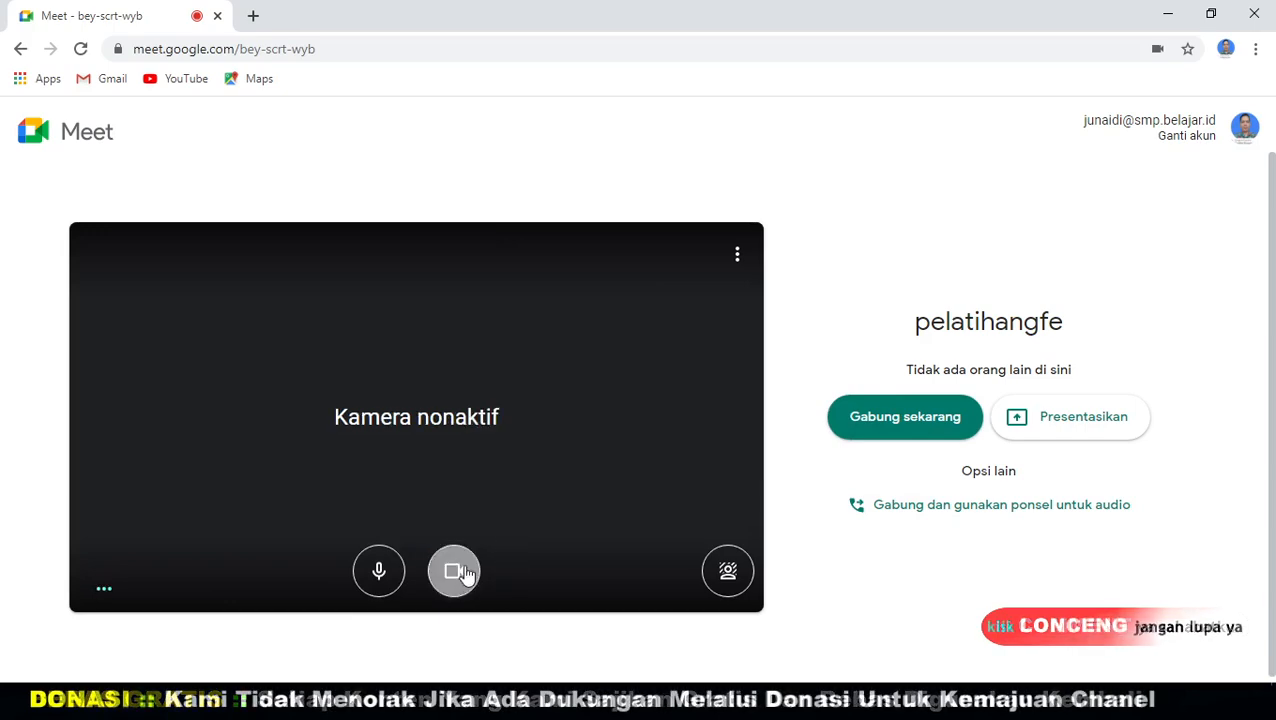
click(464, 575)
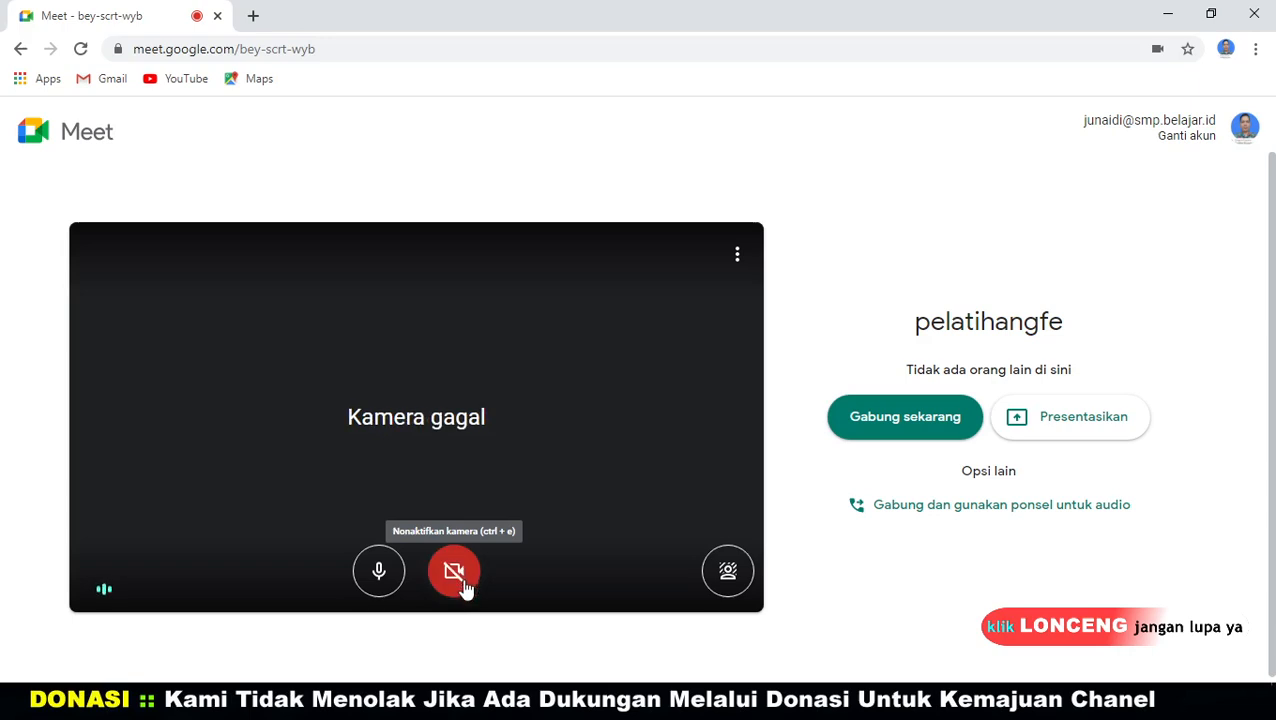
click(463, 575)
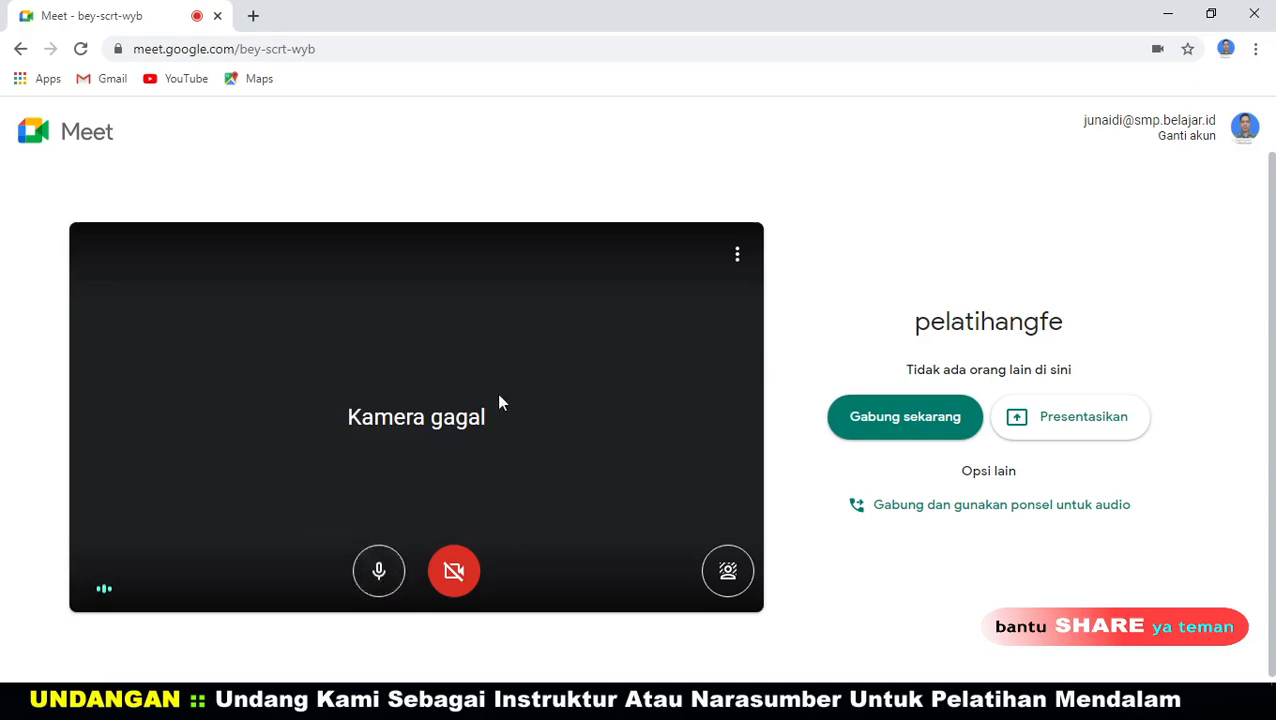
click(379, 575)
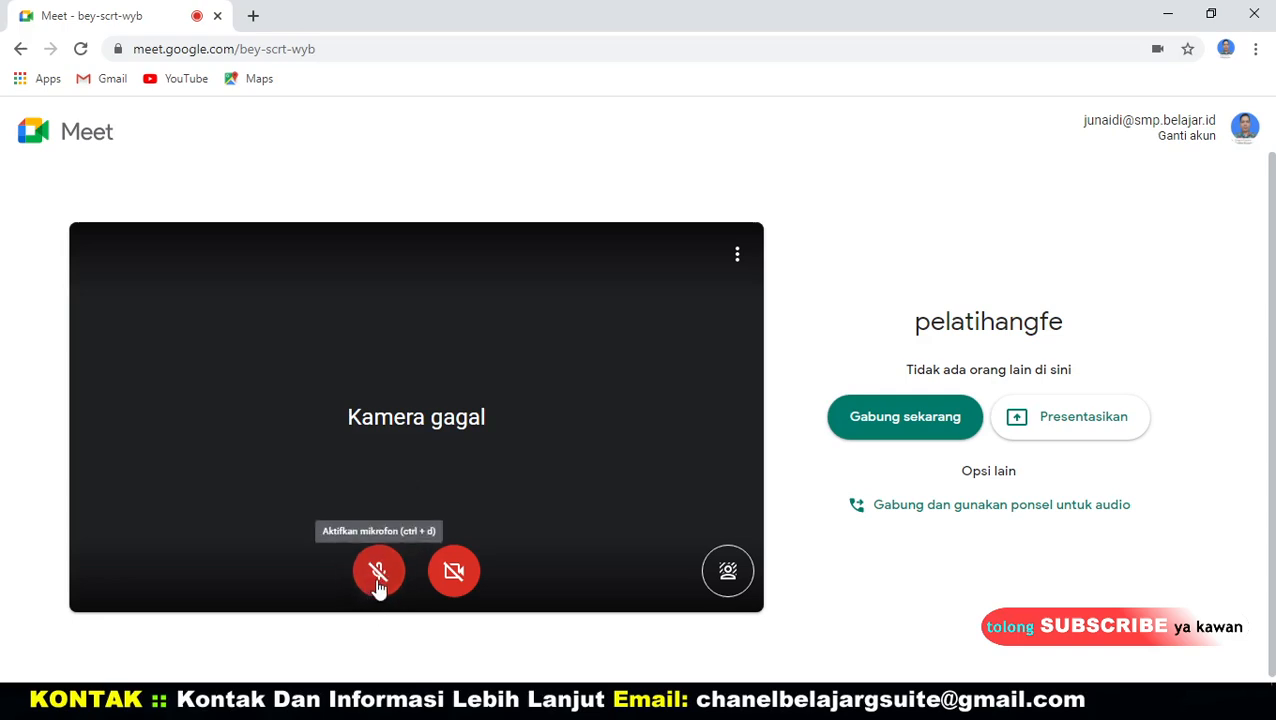
click(379, 575)
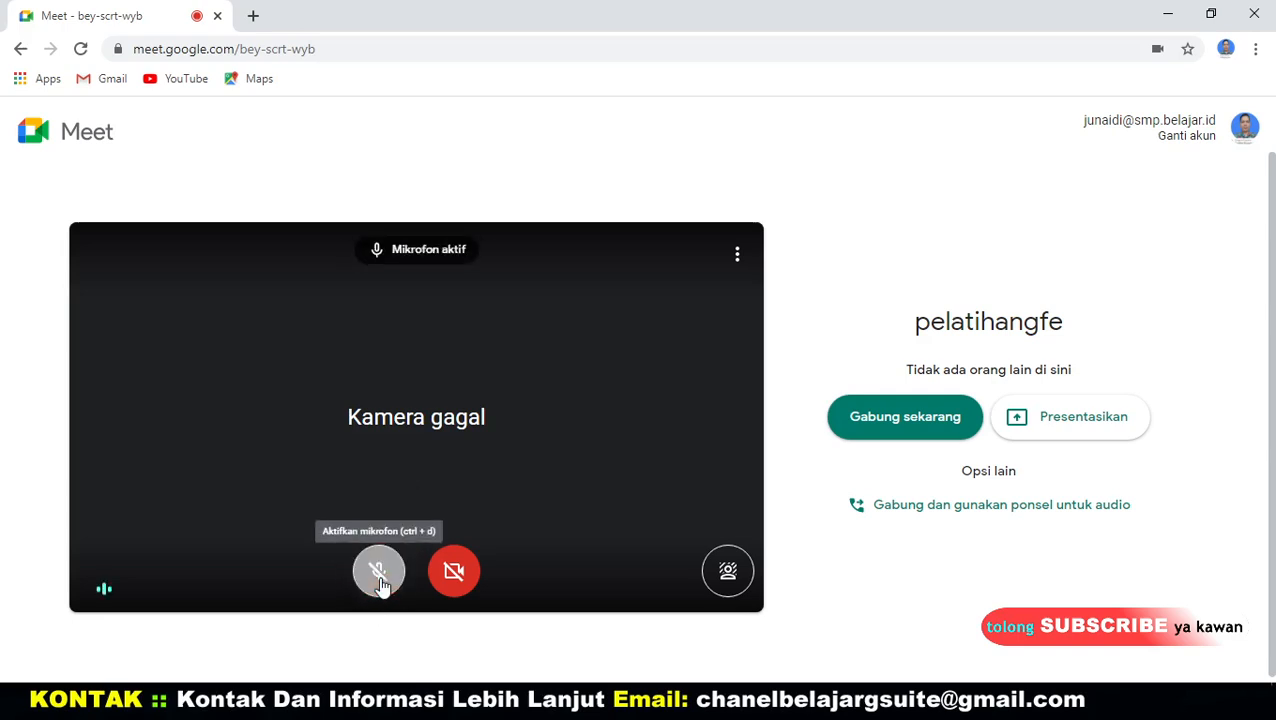
click(379, 575)
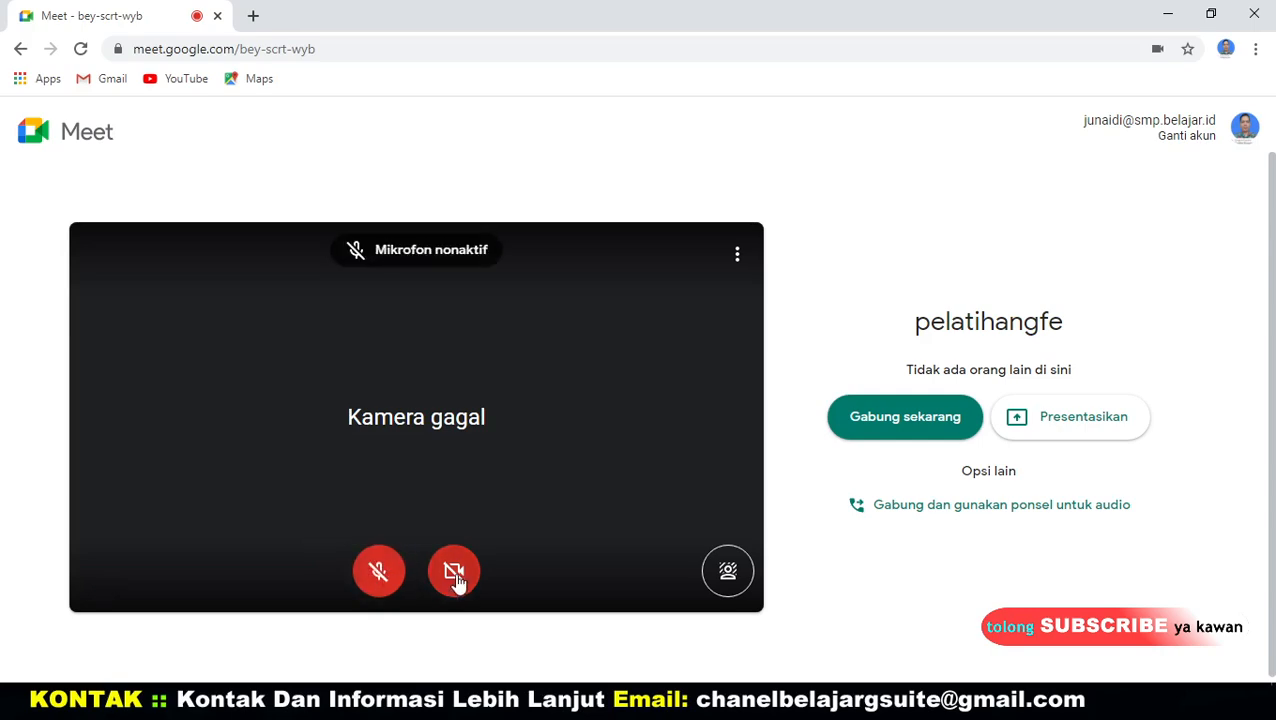
click(388, 580)
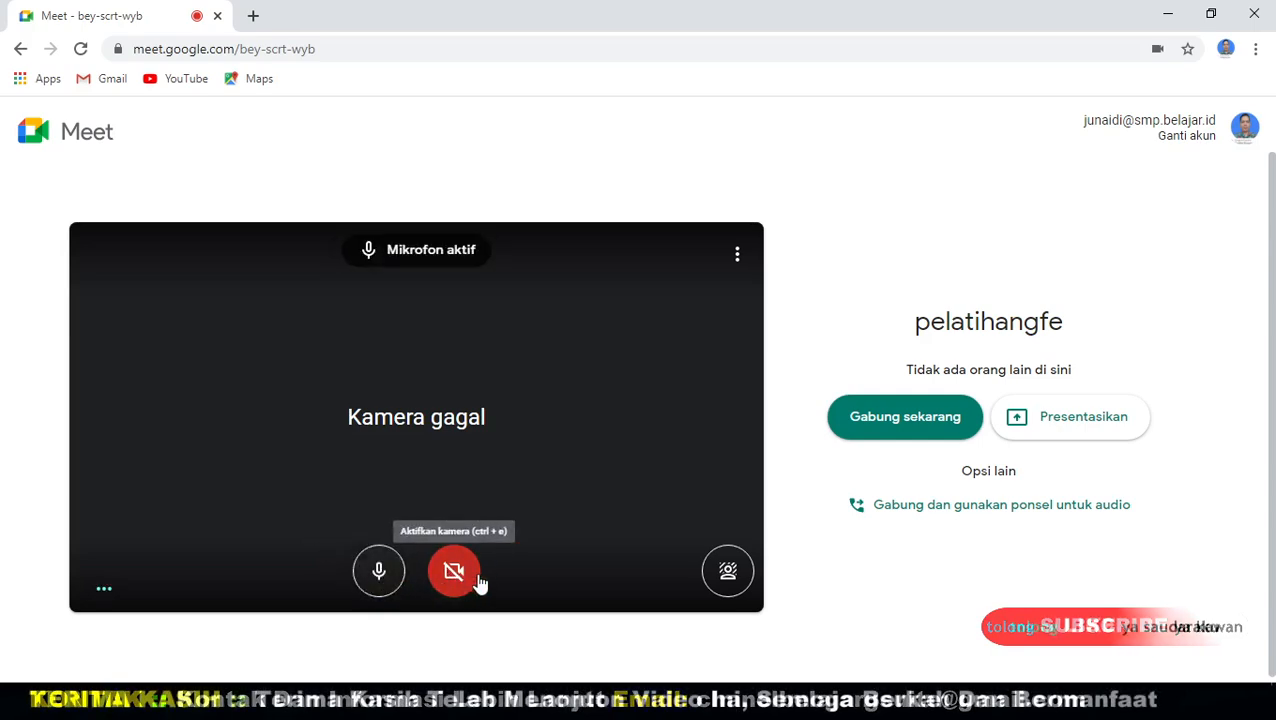
click(451, 584)
click(451, 584)
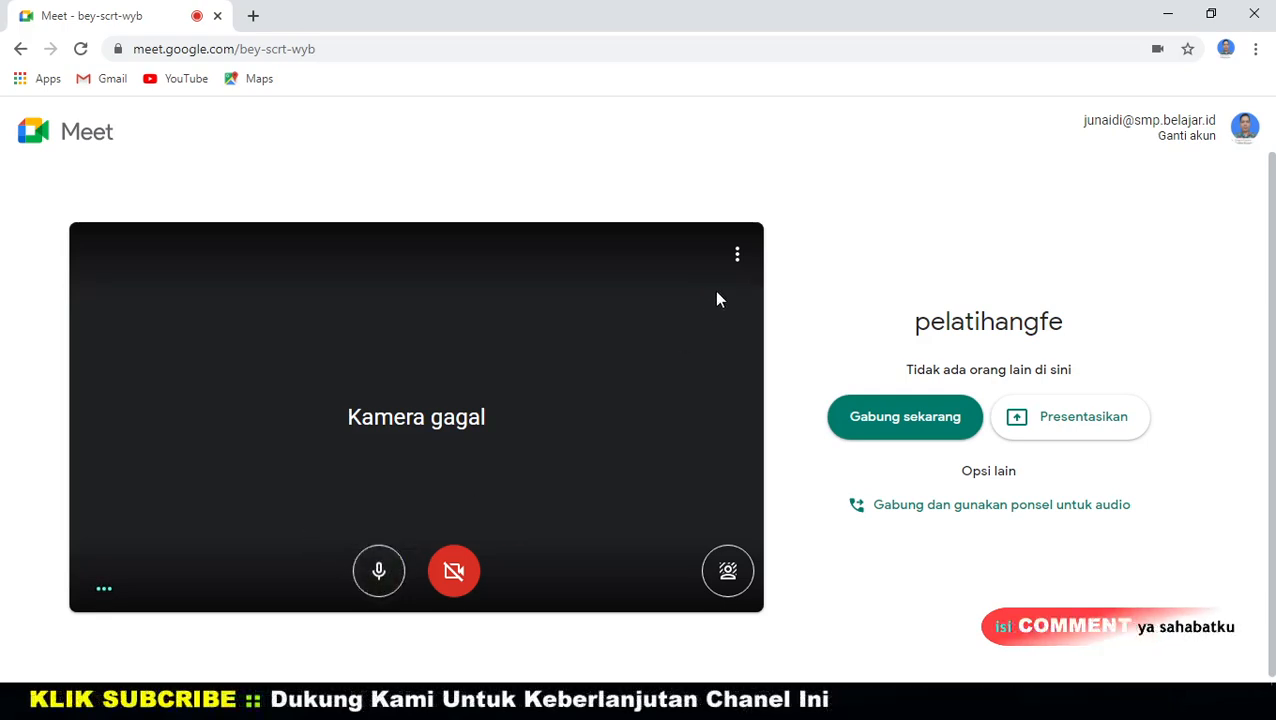
Set the microphone to Microphone (V8) (301a:5611) in the meeting's audio settings
click(737, 254)
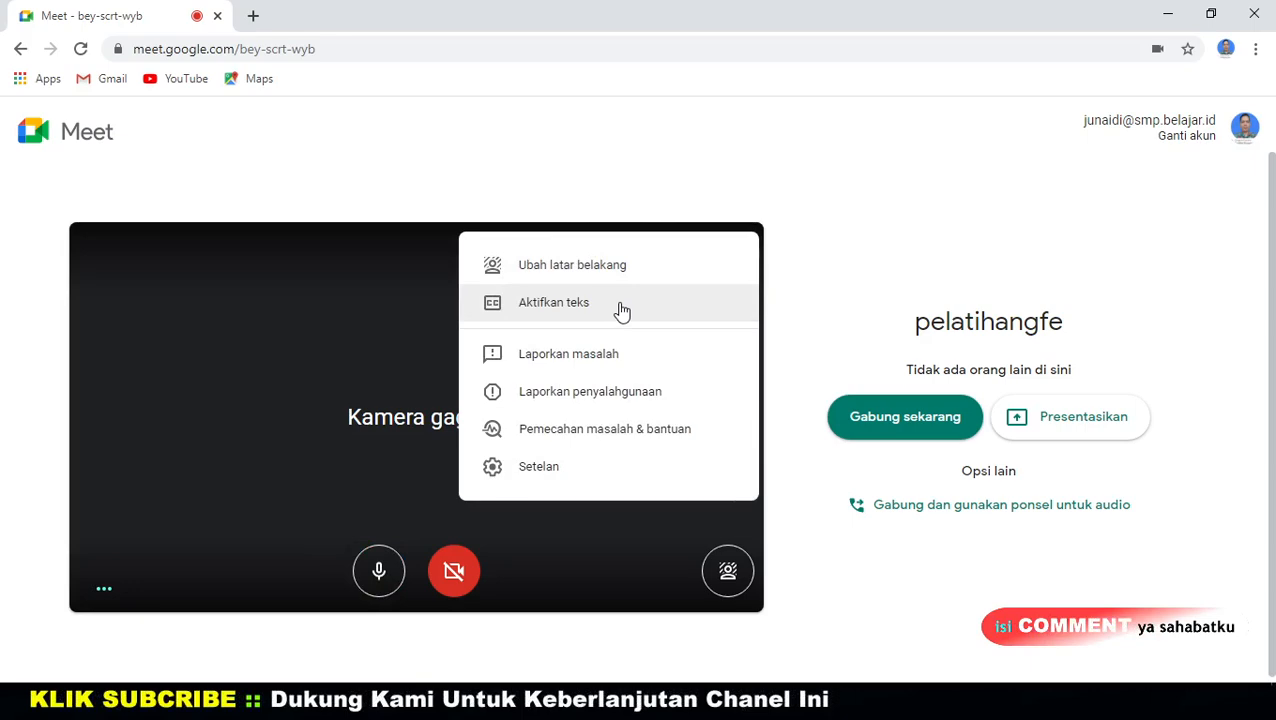
click(556, 474)
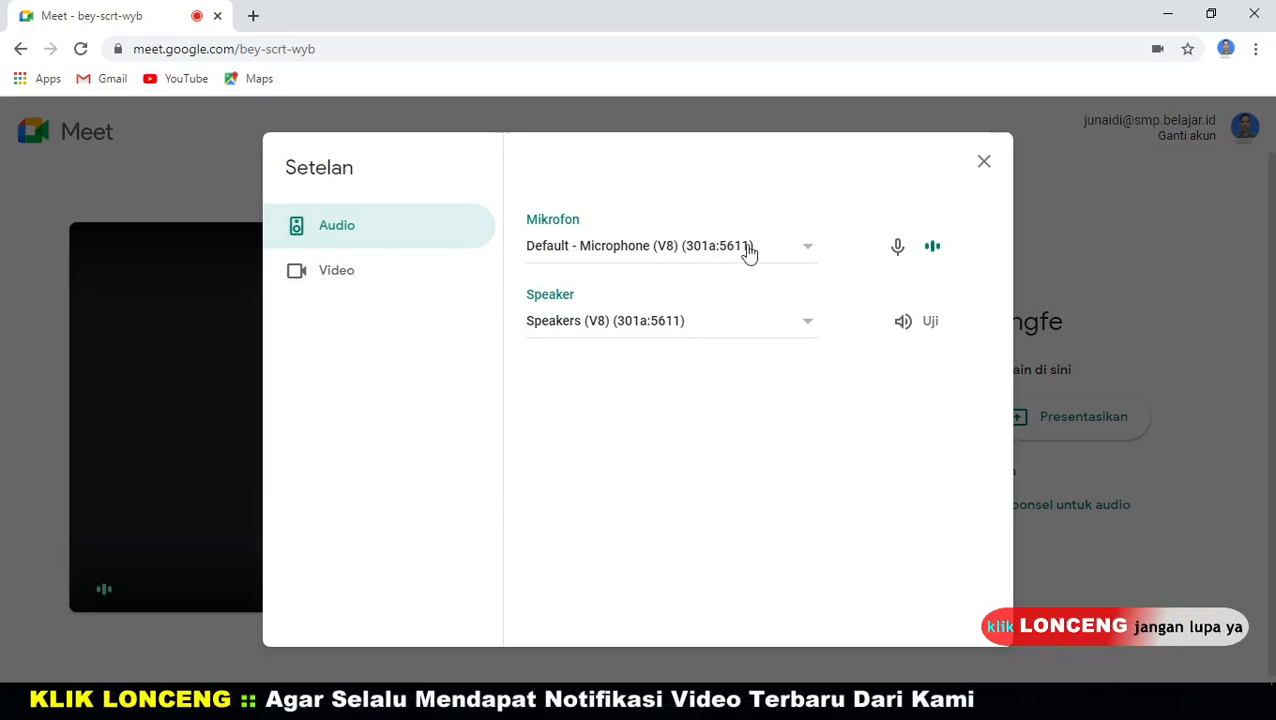
click(806, 247)
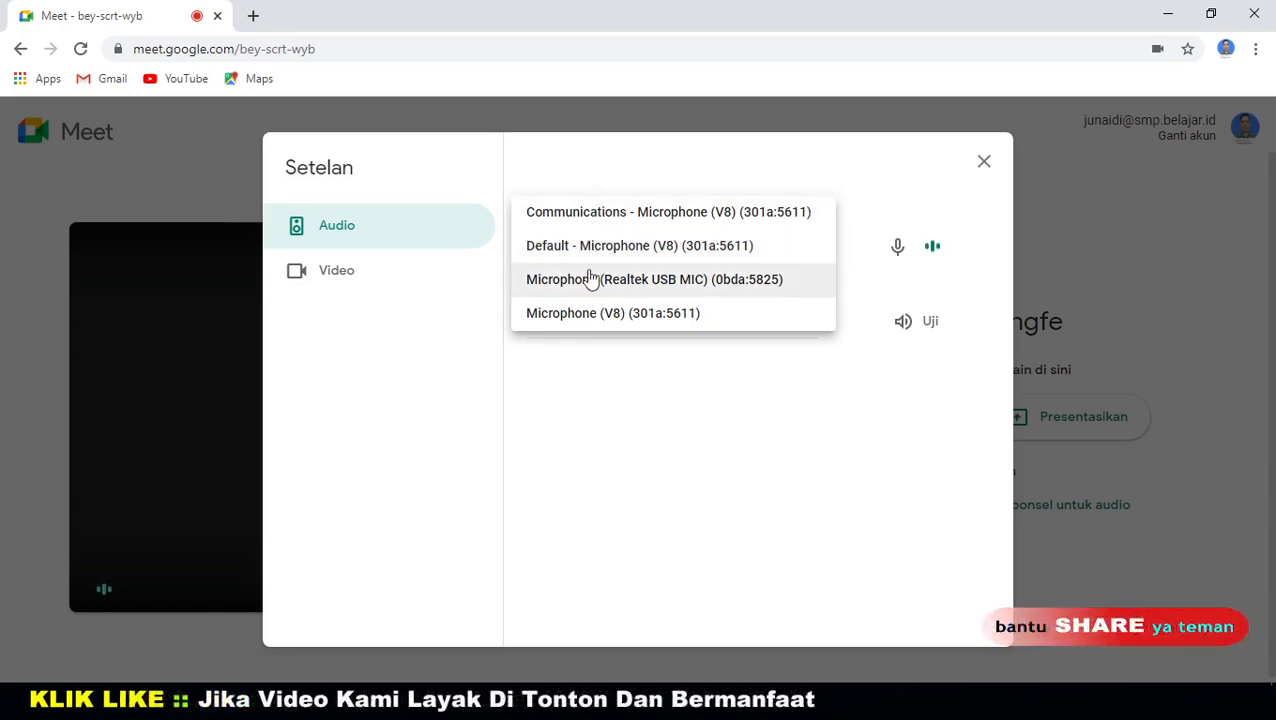
click(670, 324)
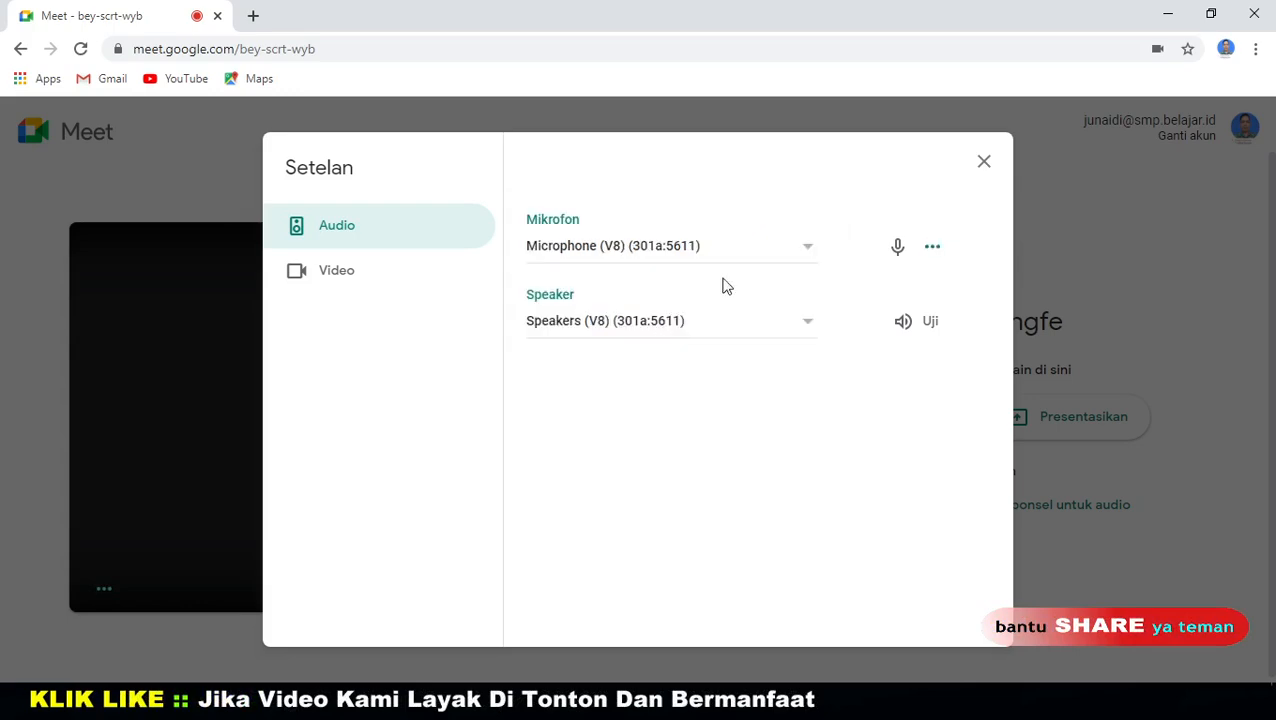
click(803, 263)
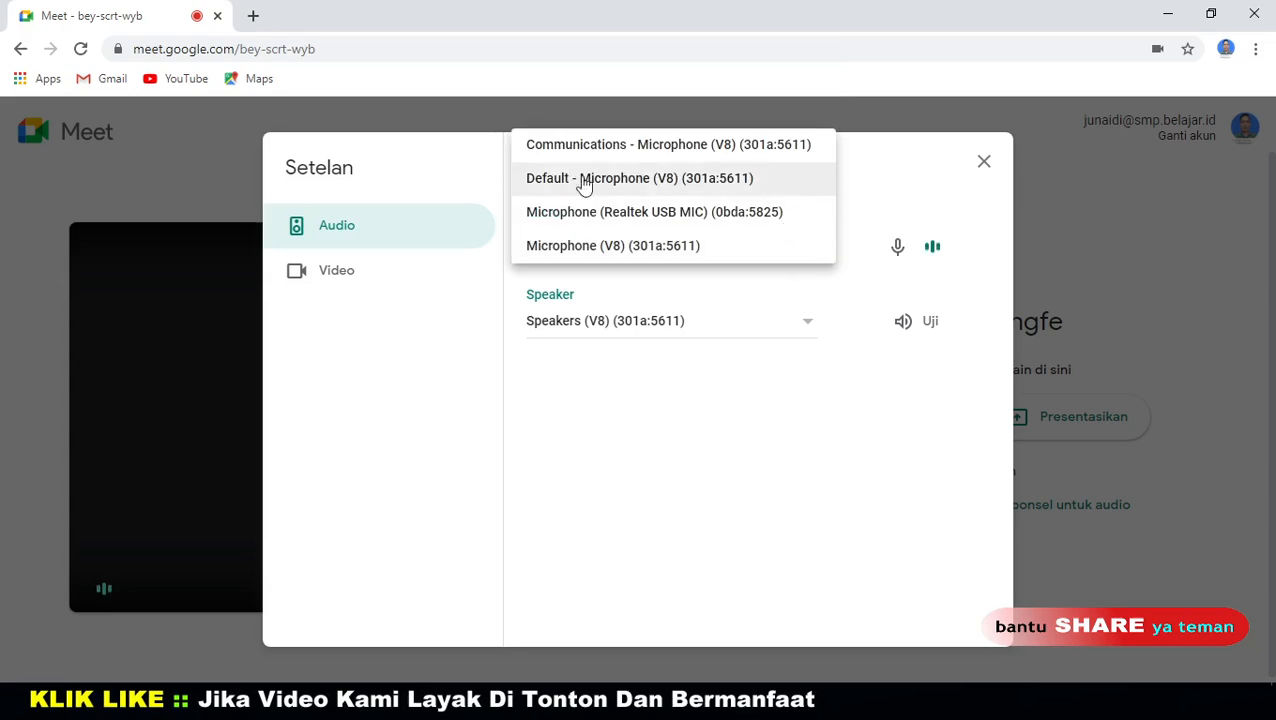
click(685, 399)
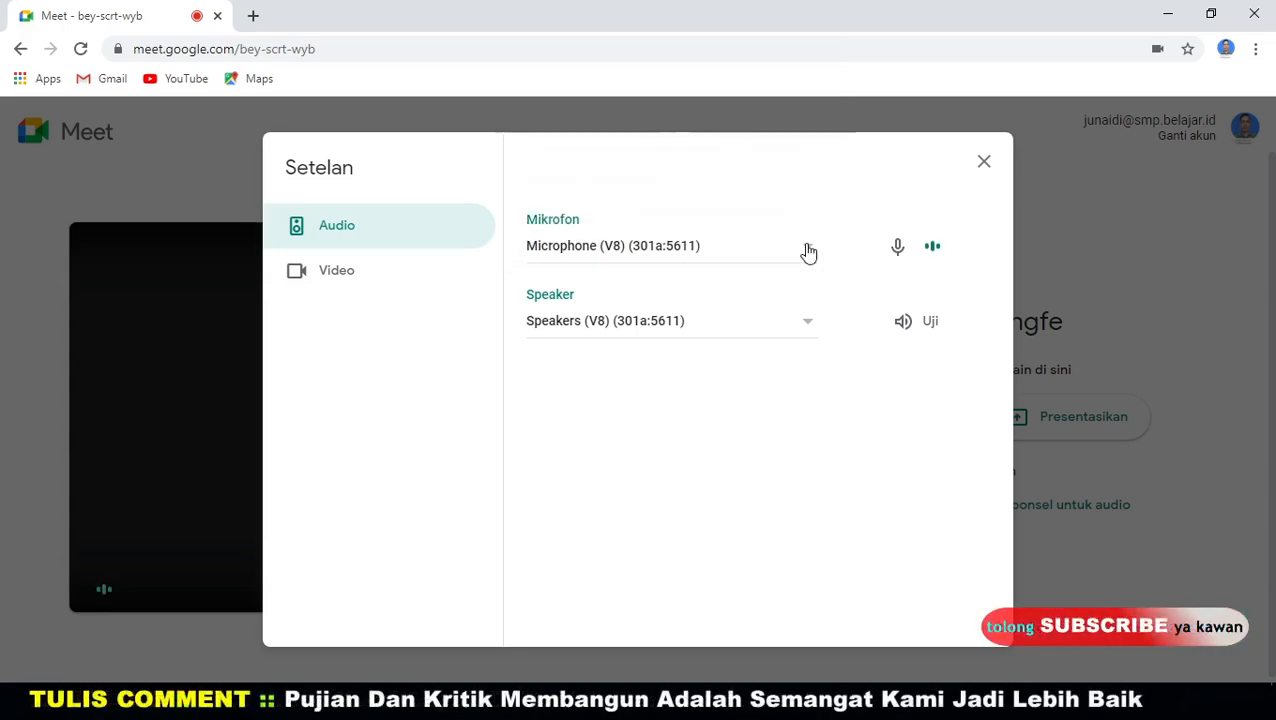
In the video settings, switch the camera to OBS Virtual Camera and back to USB Web Camera (0bda:5825)
click(332, 278)
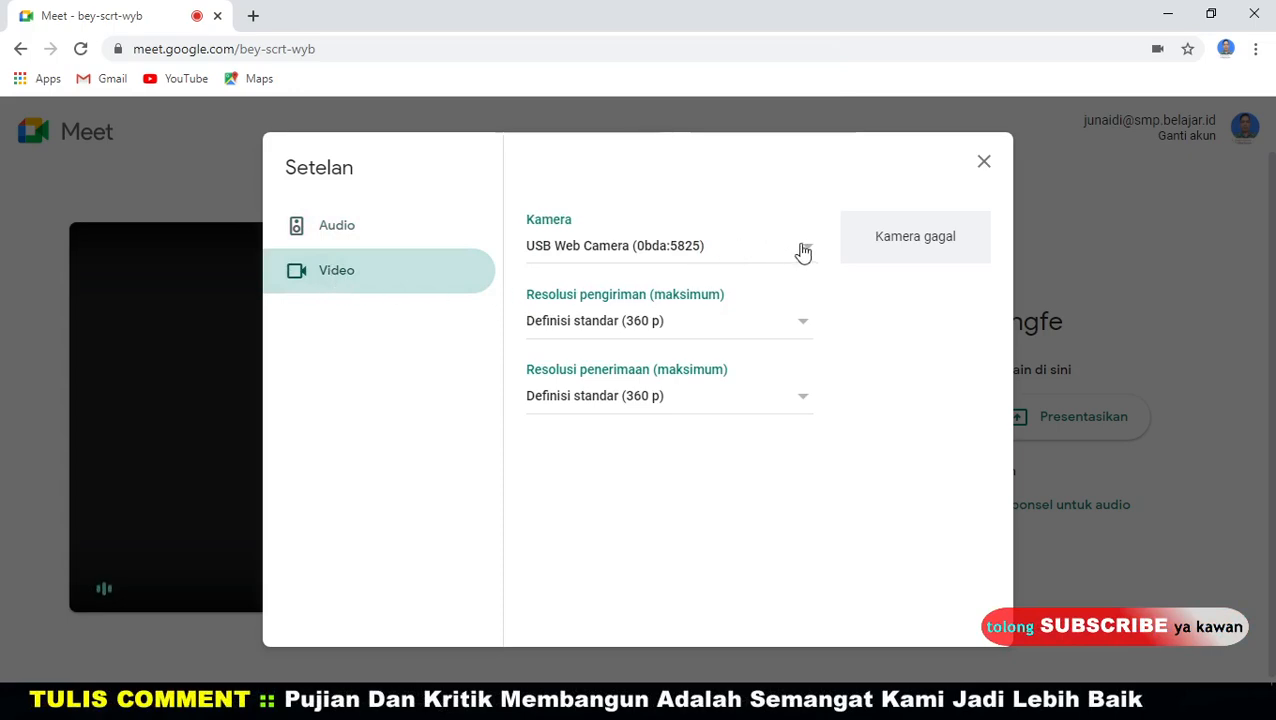
click(806, 252)
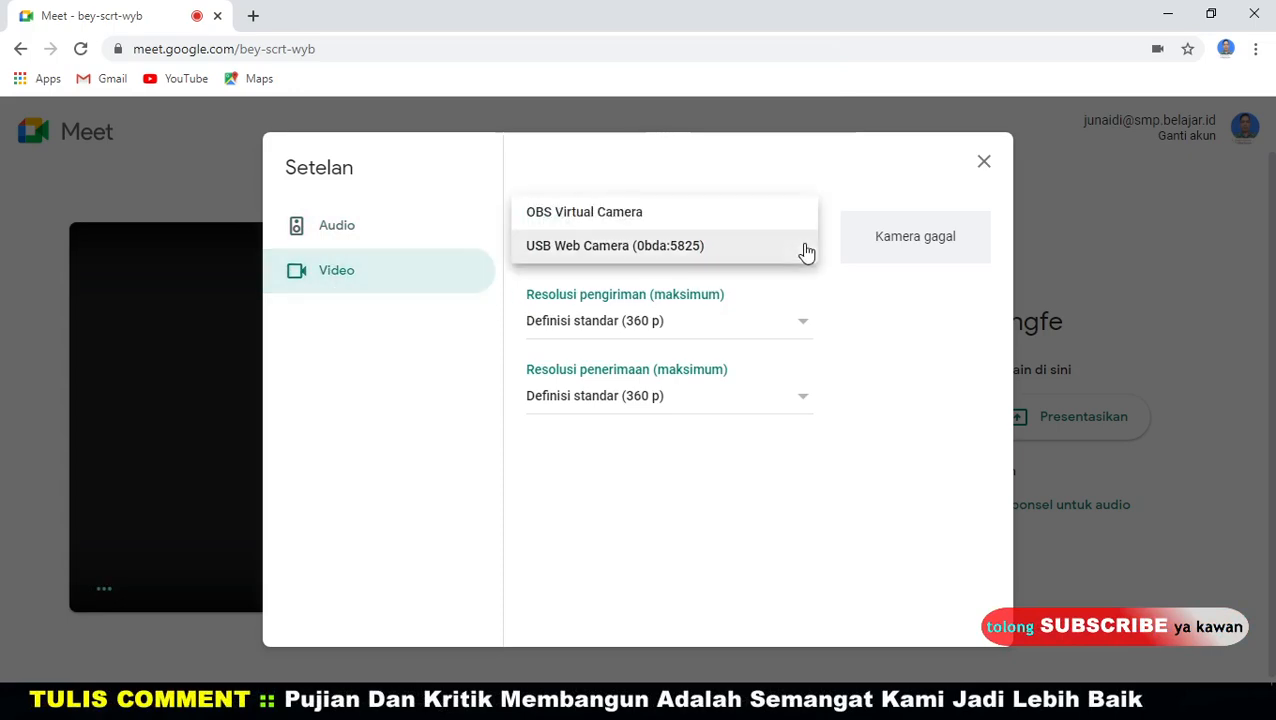
click(596, 252)
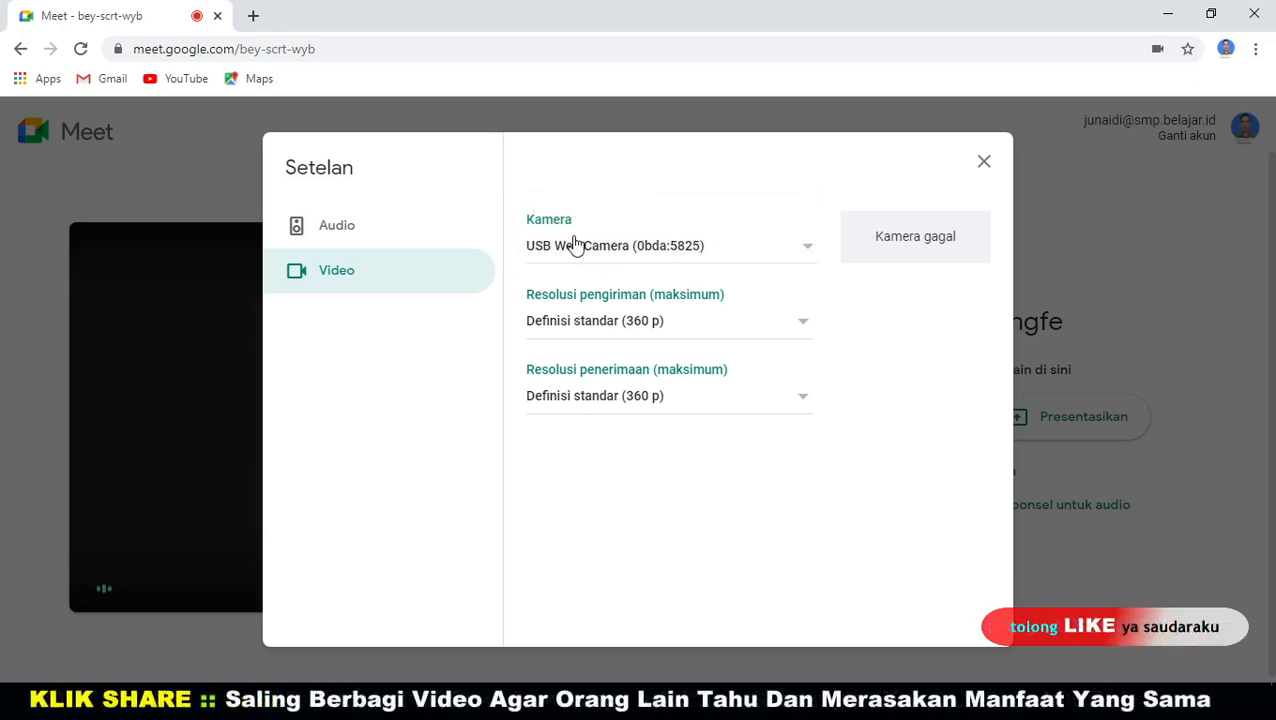
click(572, 246)
click(592, 216)
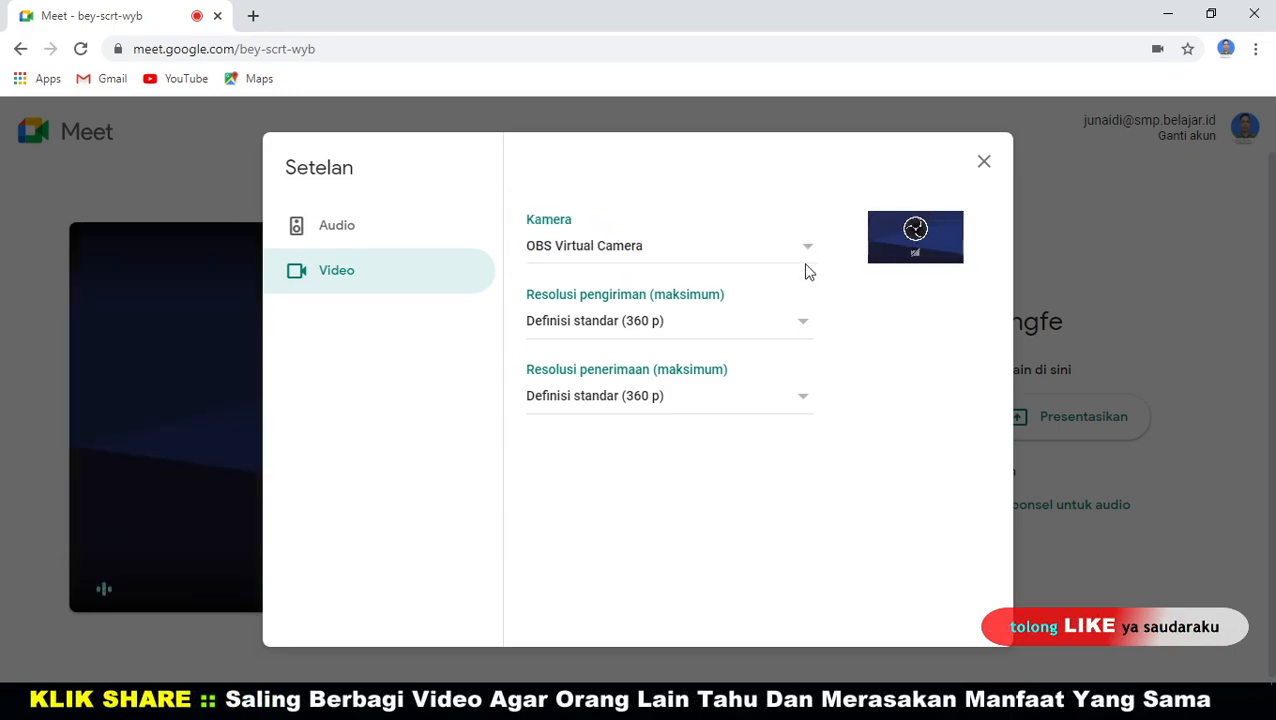
click(767, 258)
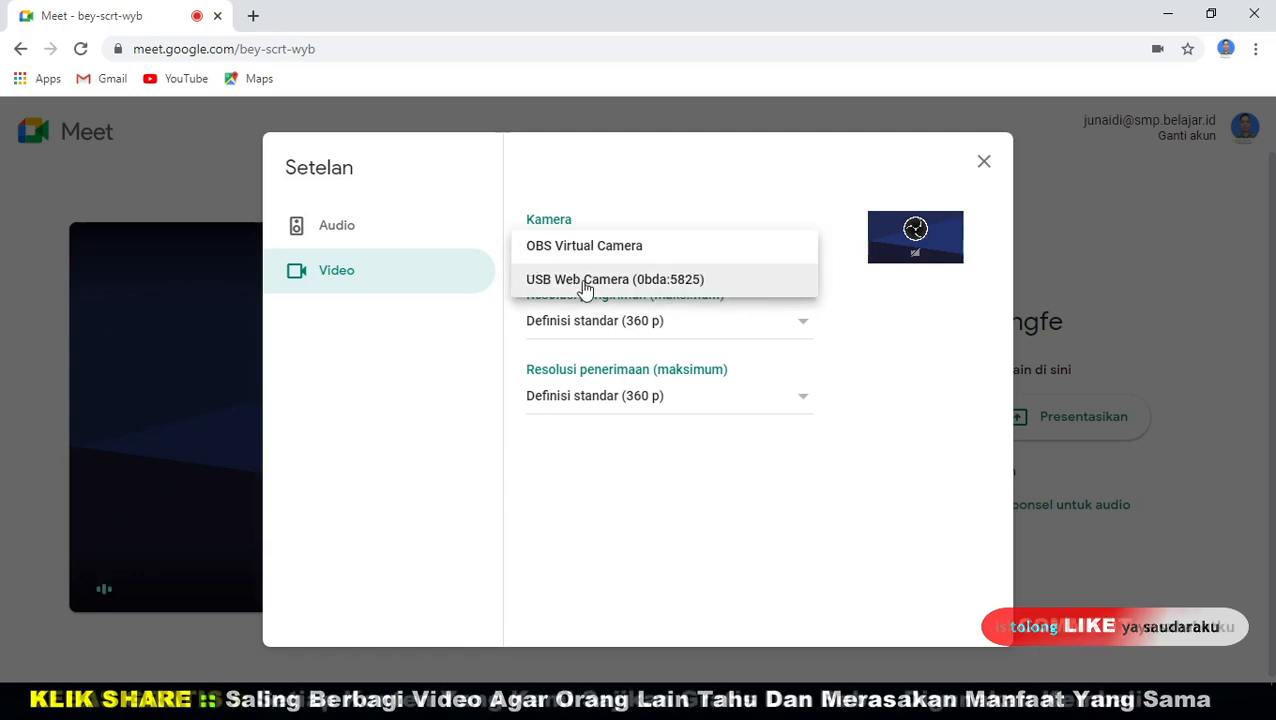
click(586, 283)
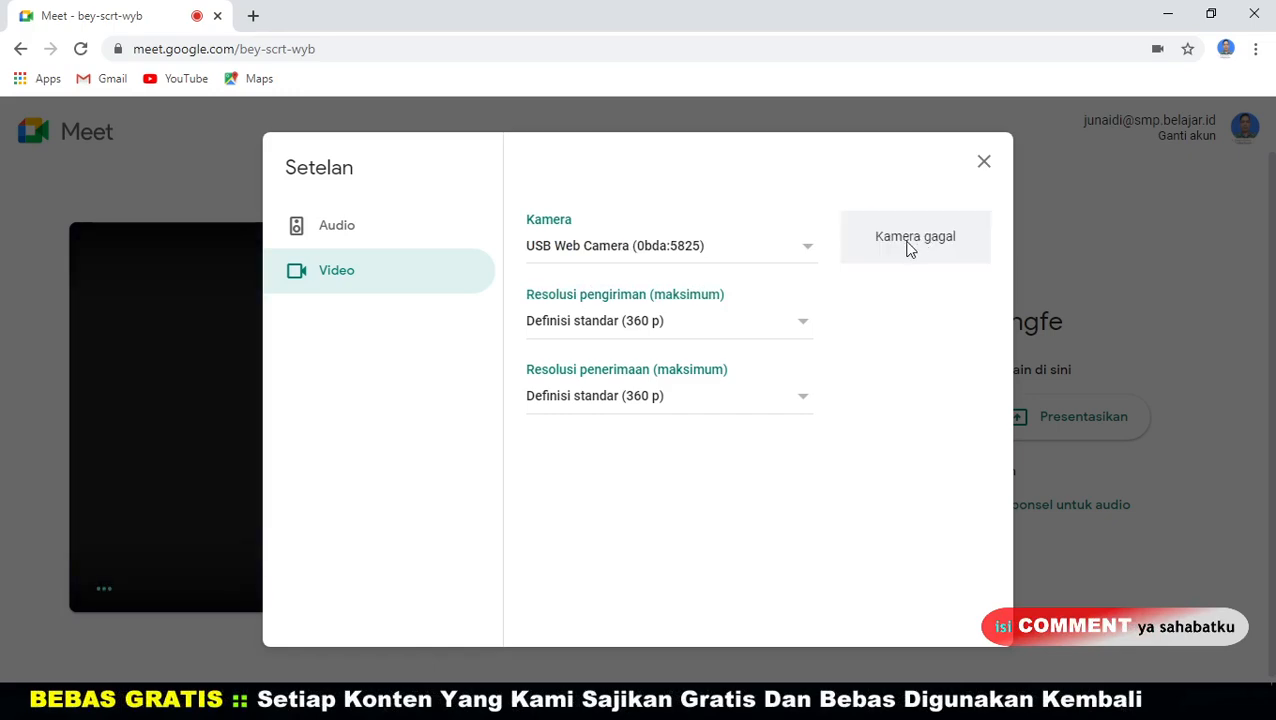
Select Definisi standar (360 p) for both the maximum sending and the maximum receiving resolution
click(749, 330)
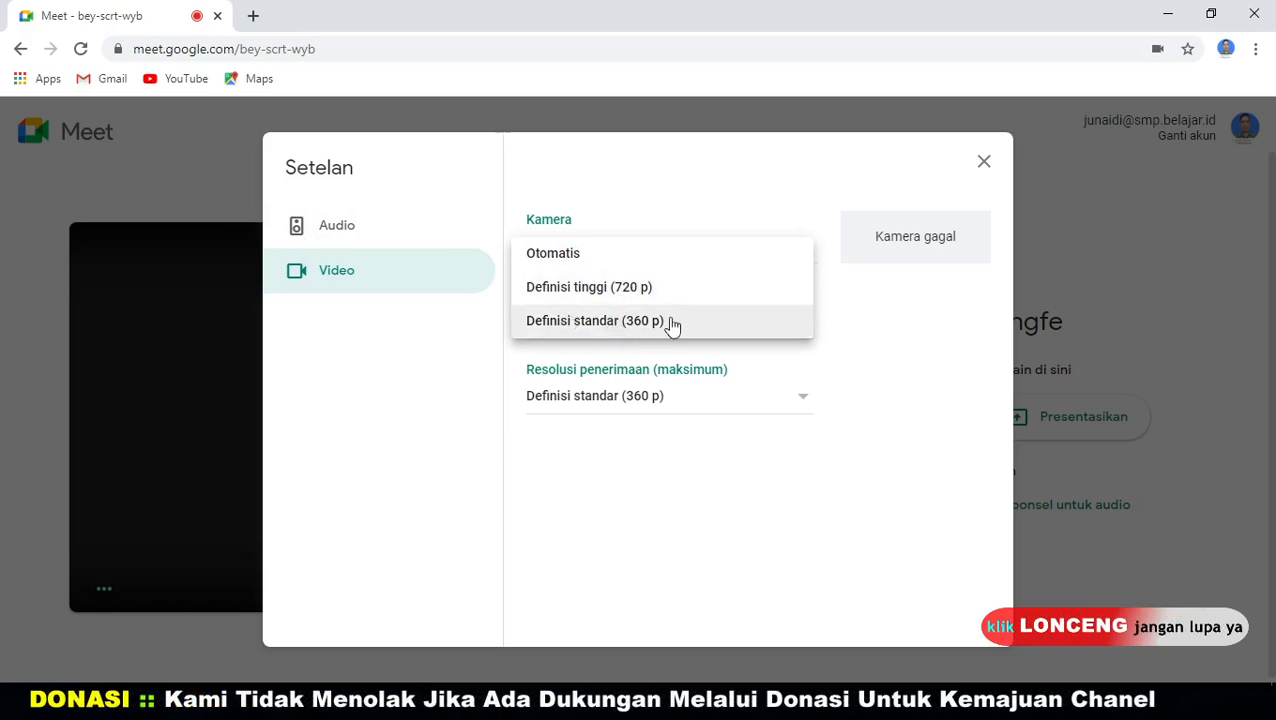
click(633, 328)
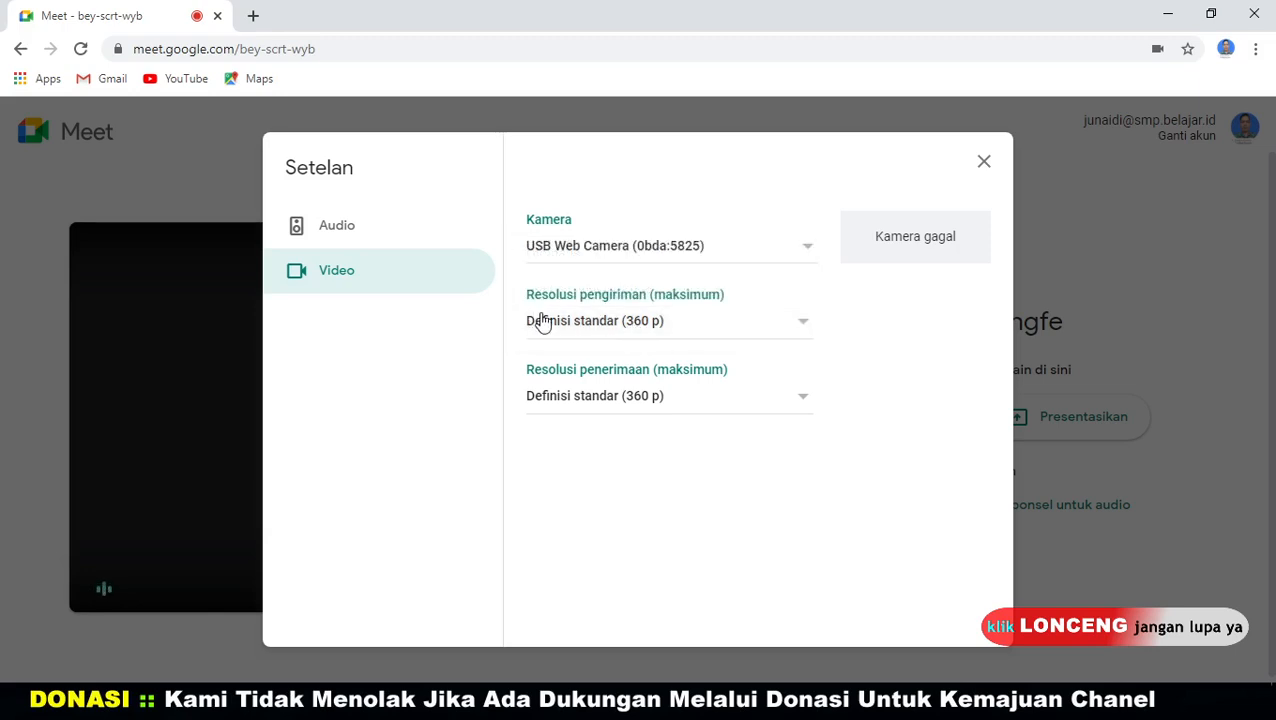
click(799, 395)
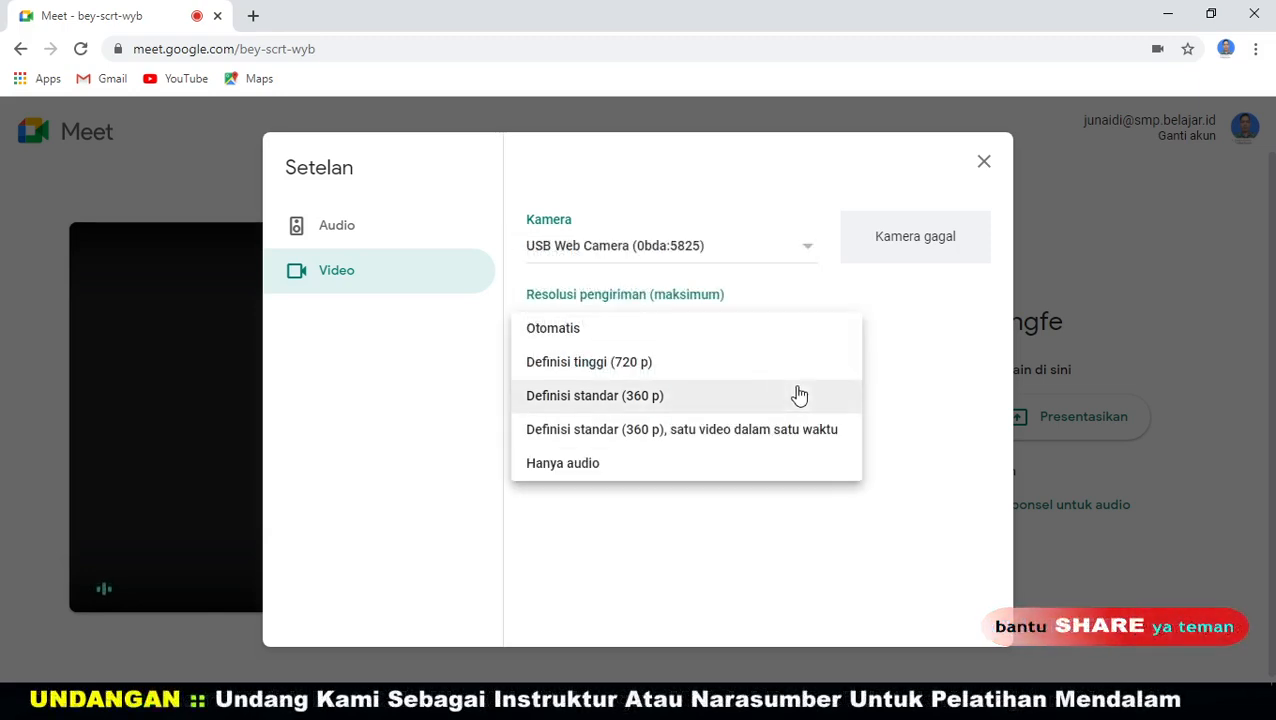
click(679, 400)
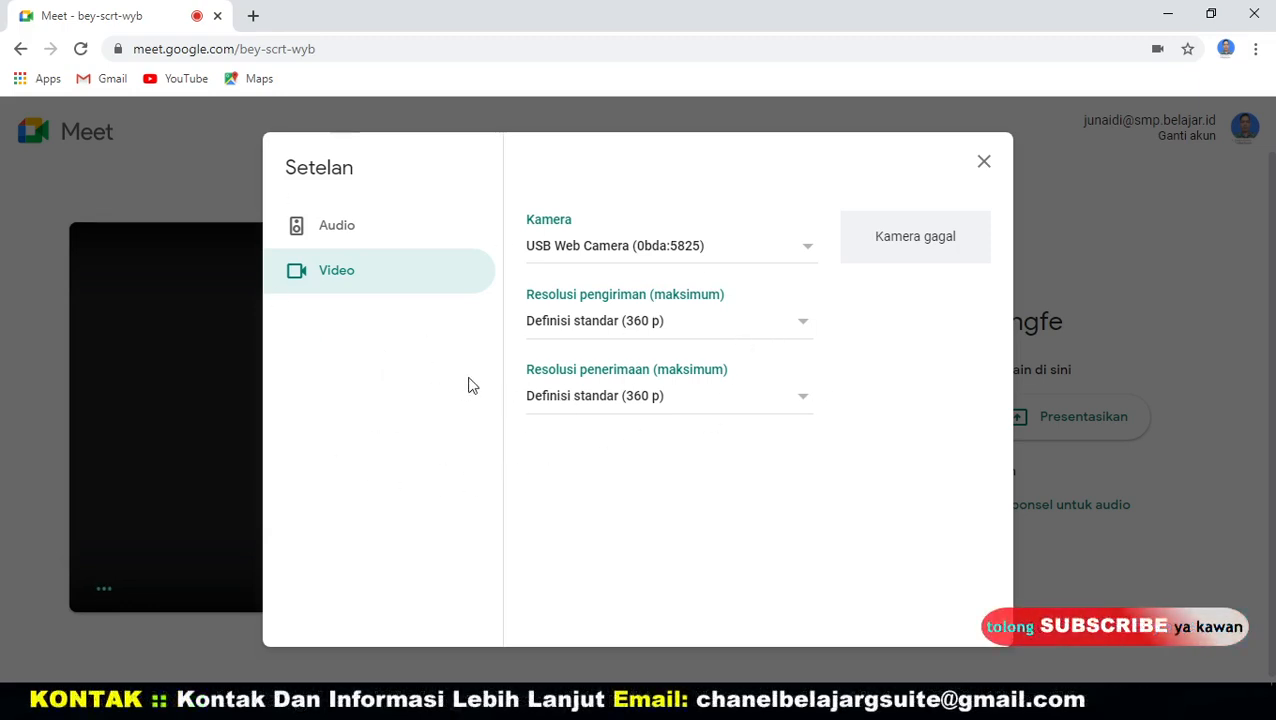
Select USB Web Camera (0bda:5825) as the camera in the video settings and close the settings
click(772, 249)
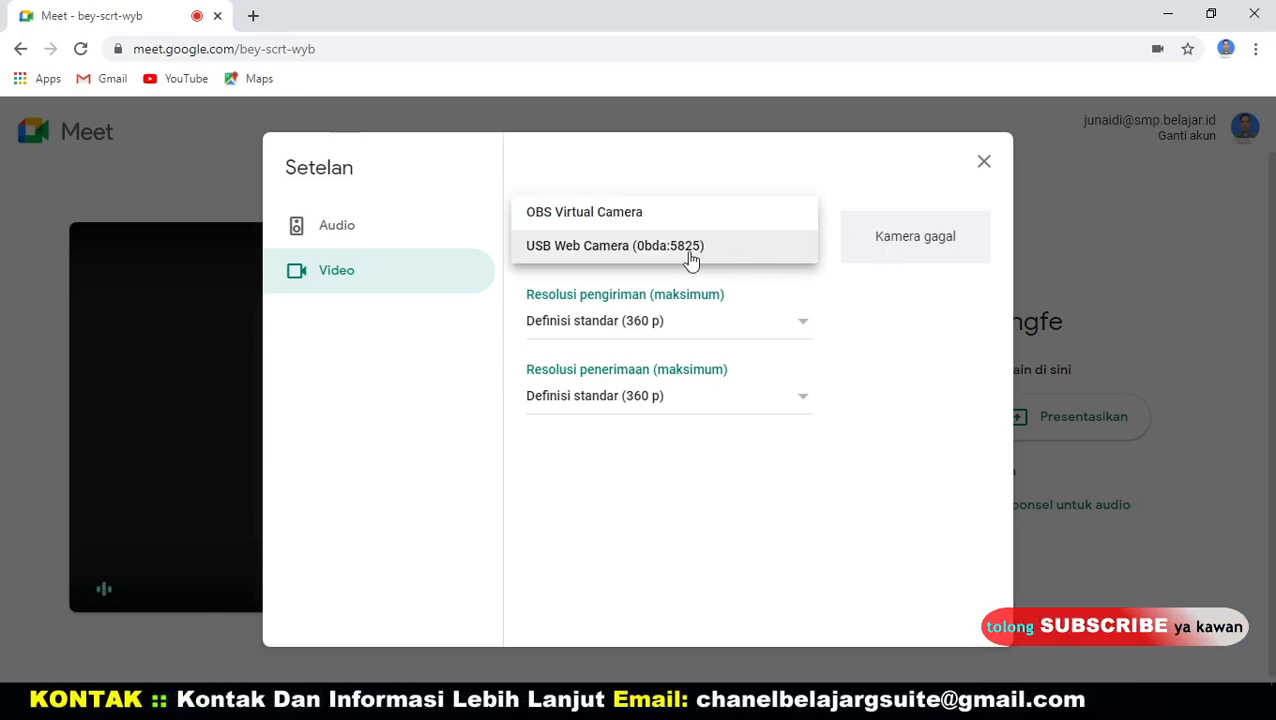
click(690, 250)
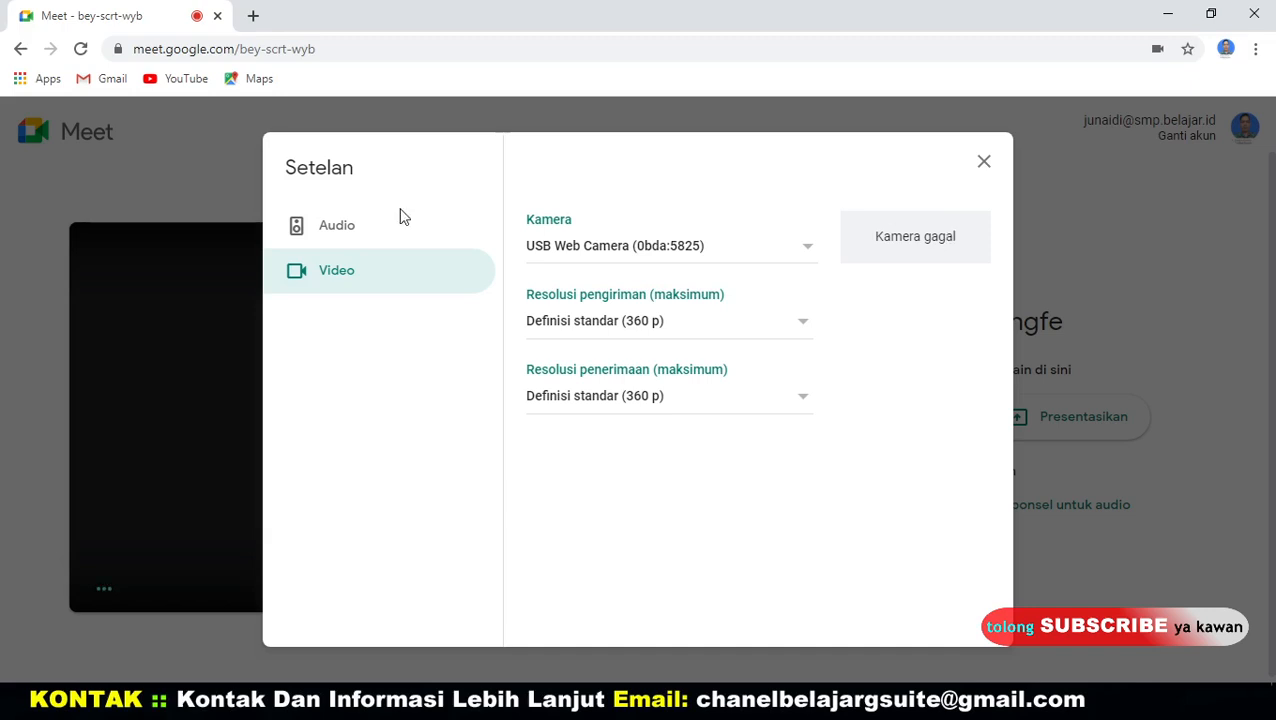
click(984, 164)
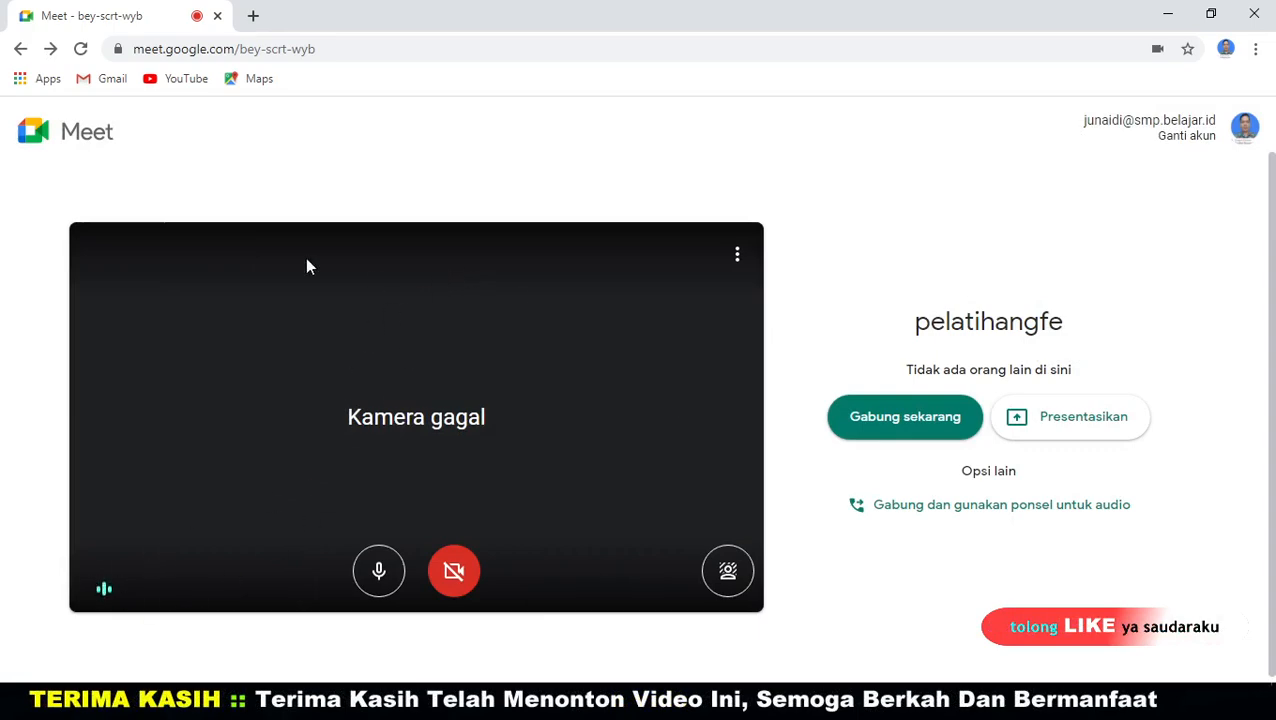
Try the slight blur, the strong blur and two image backgrounds on the camera preview, and close the background choices
click(728, 572)
scroll(526, 452, down, 1)
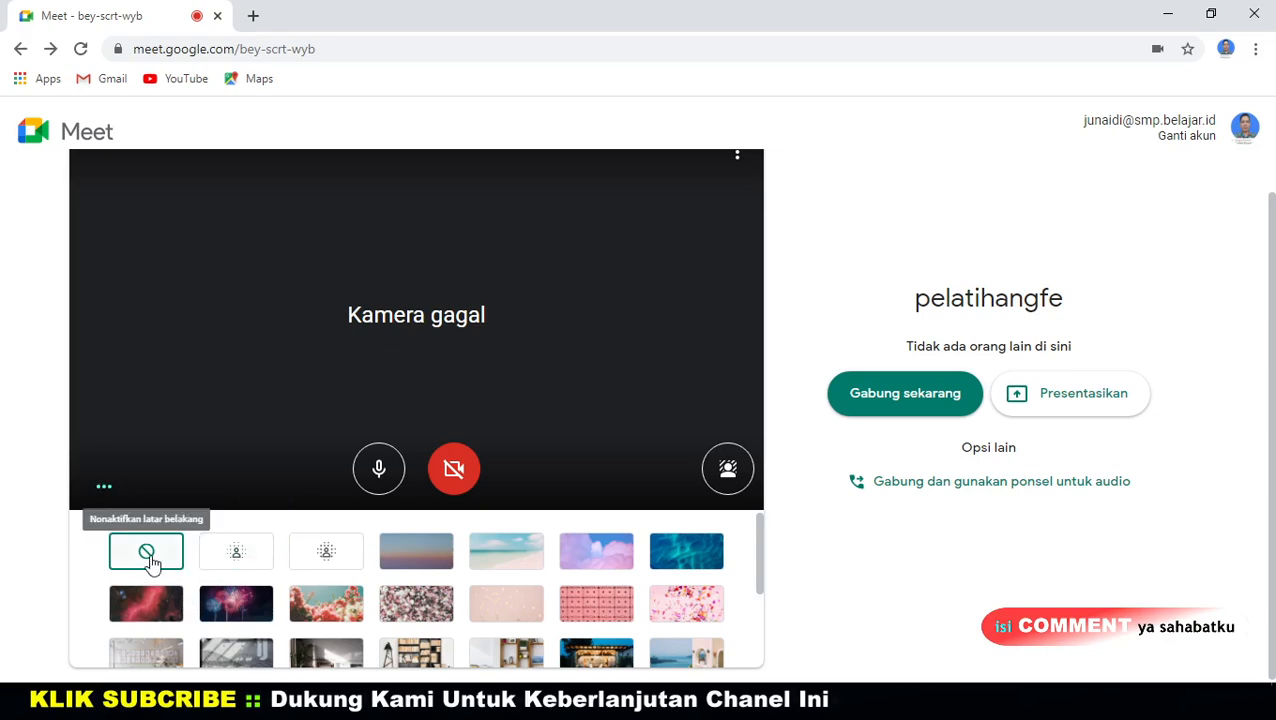
click(247, 565)
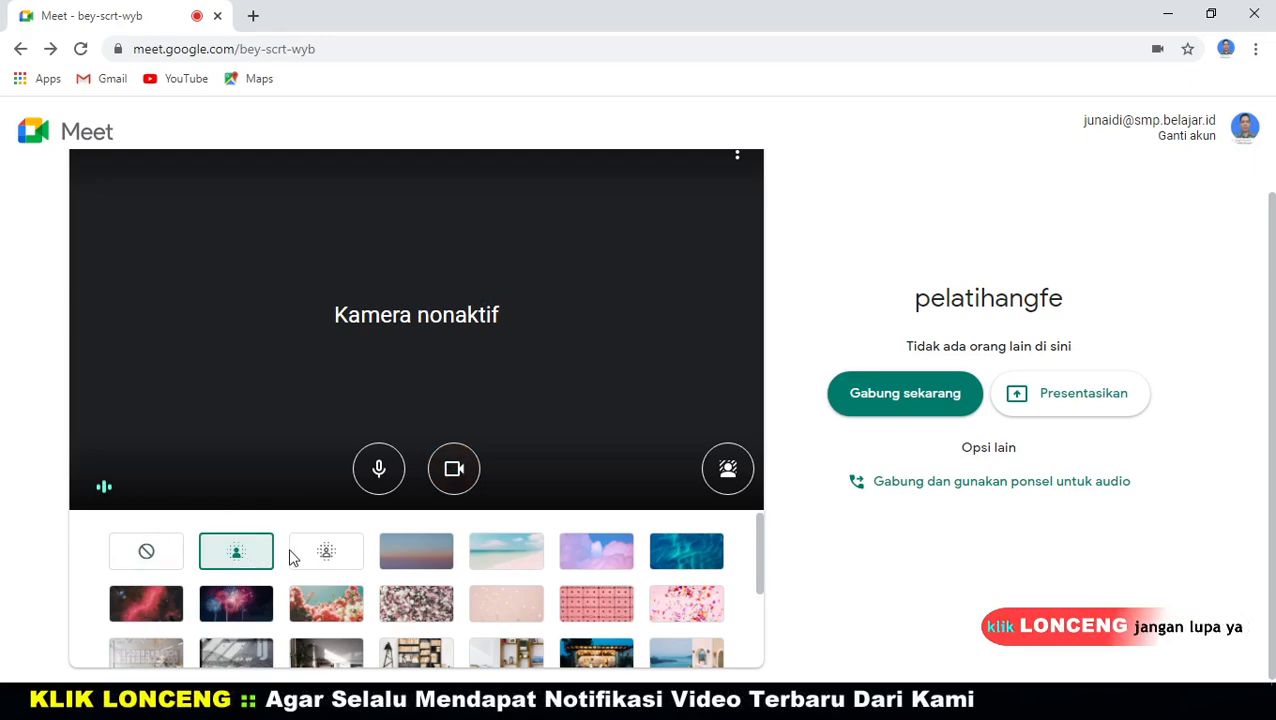
click(344, 568)
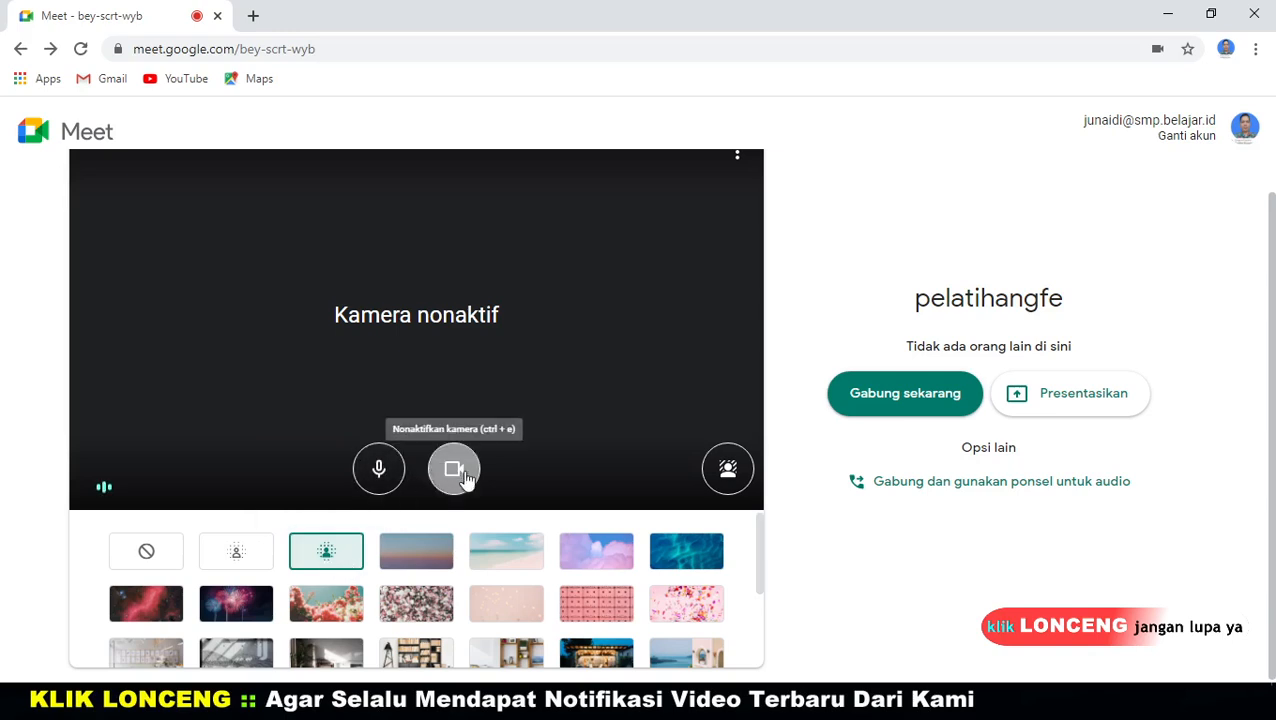
click(419, 553)
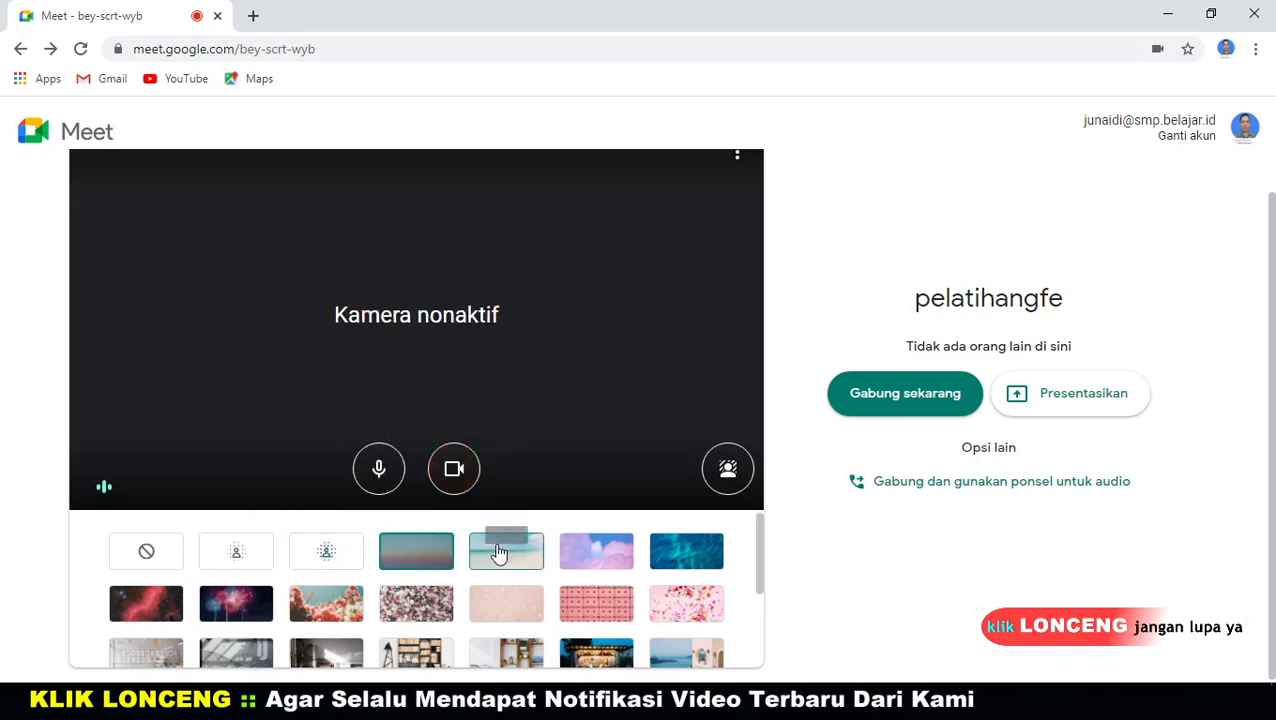
click(505, 552)
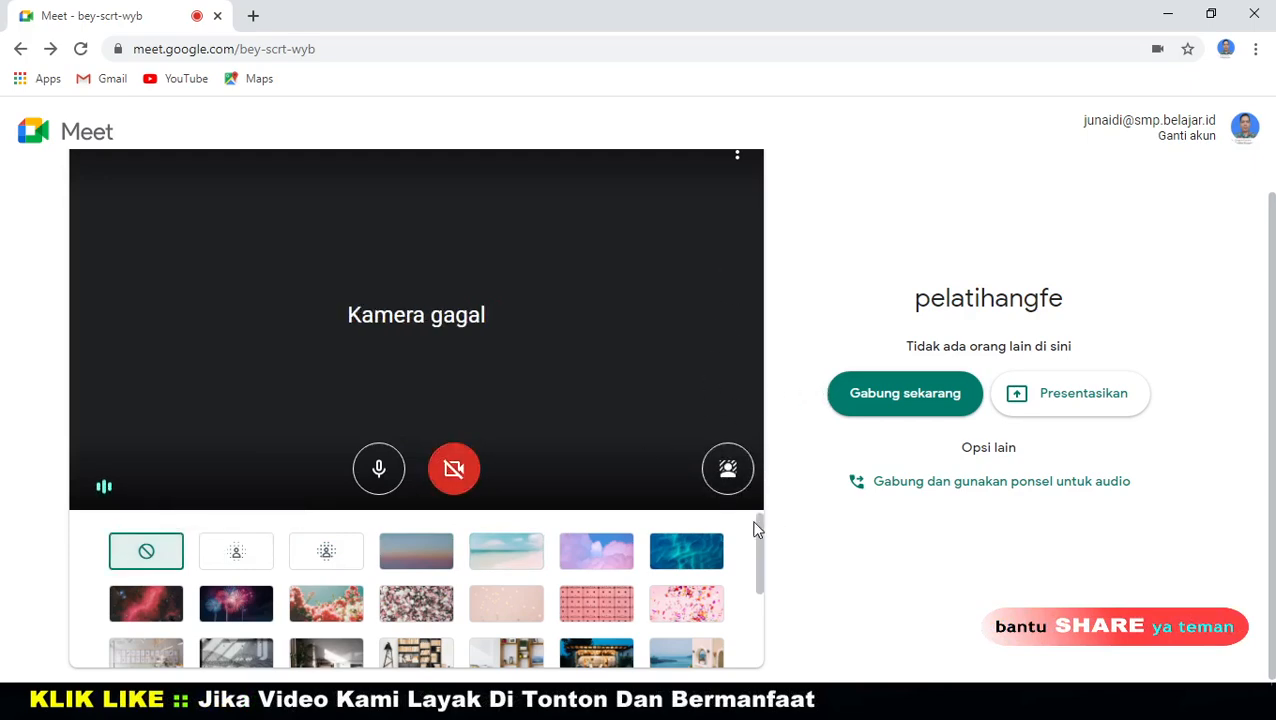
click(728, 472)
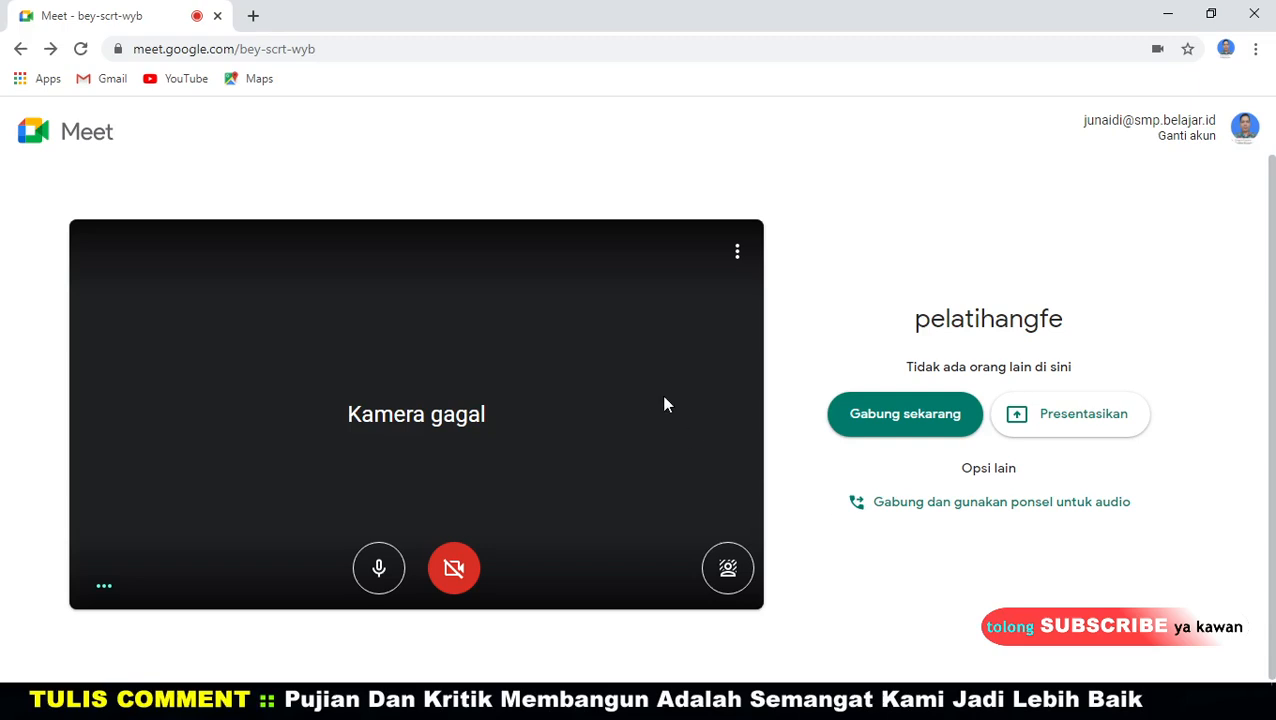
Join the pelatihangfe meeting and copy its access info for sharing
click(880, 422)
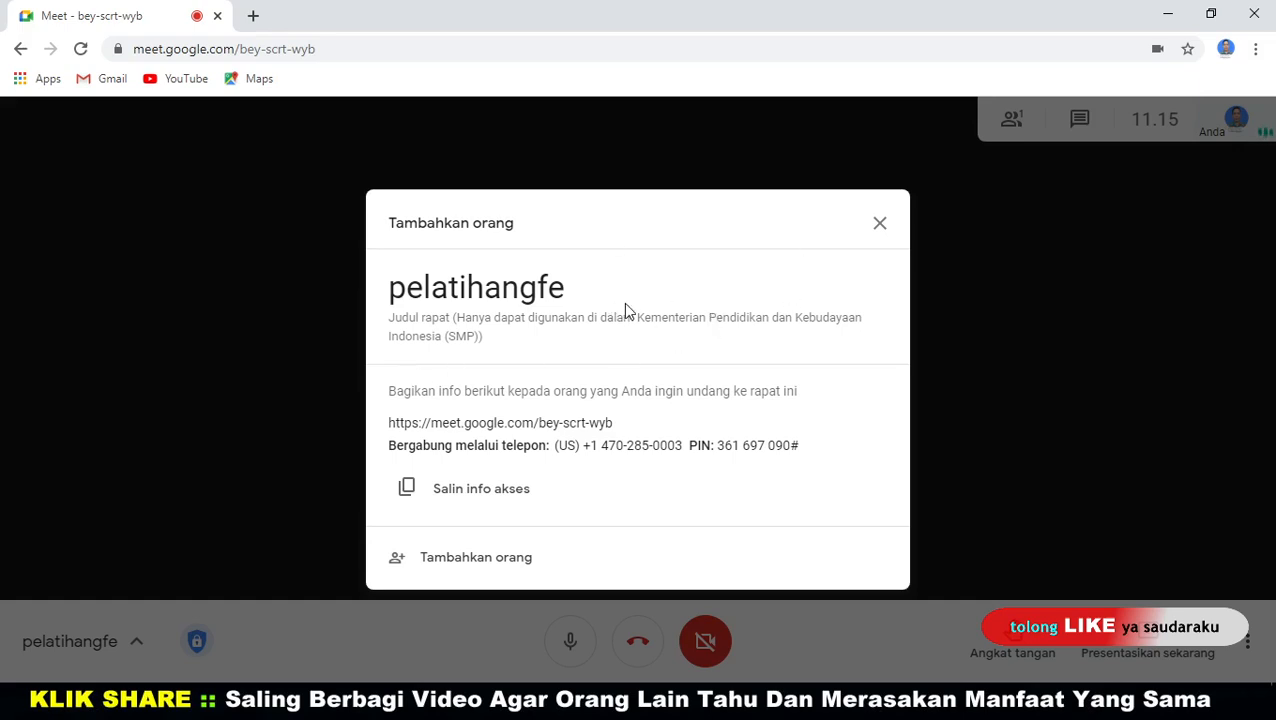
click(458, 495)
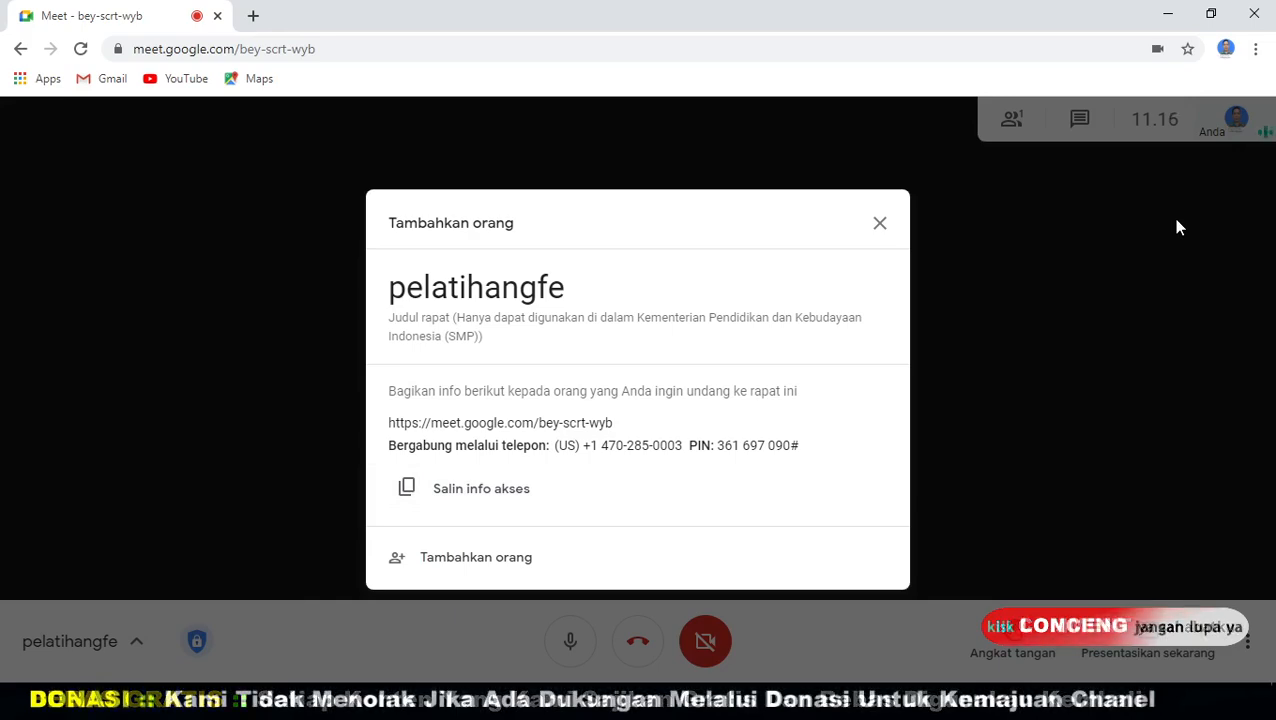
click(480, 500)
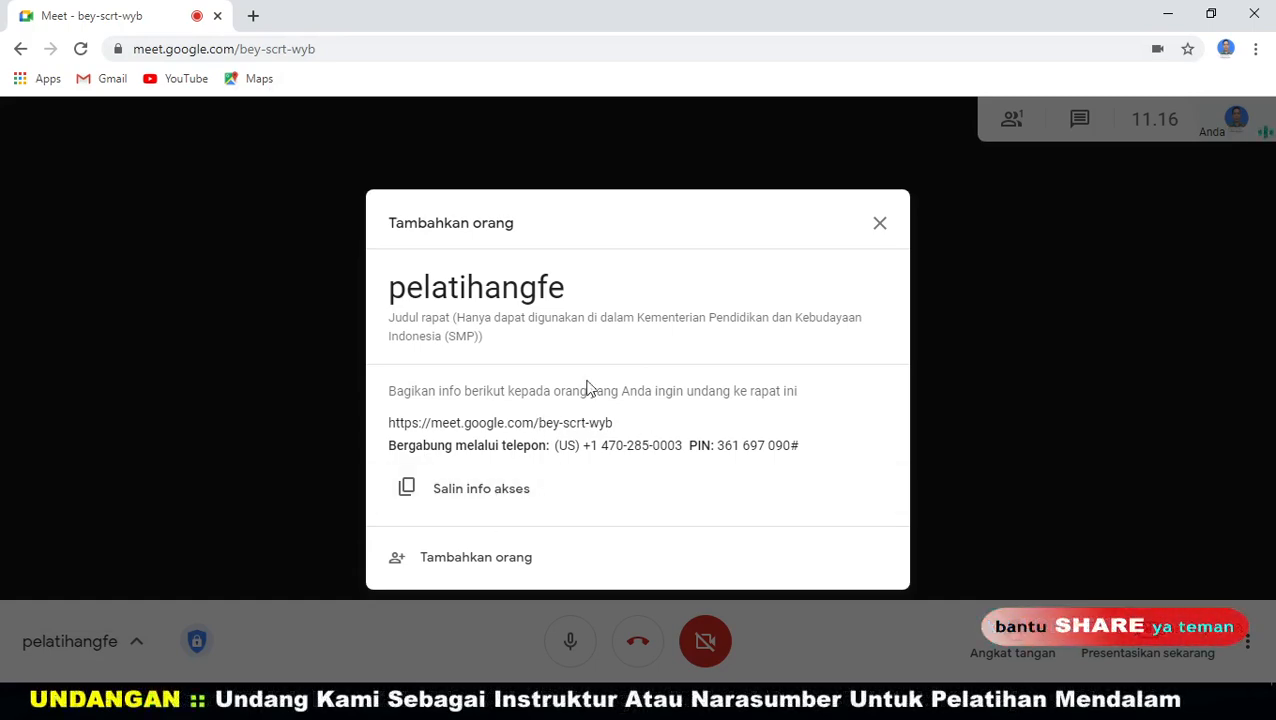
Add the first suggested contact to the meeting's email invitation, remove that contact again and close the invitation
click(441, 567)
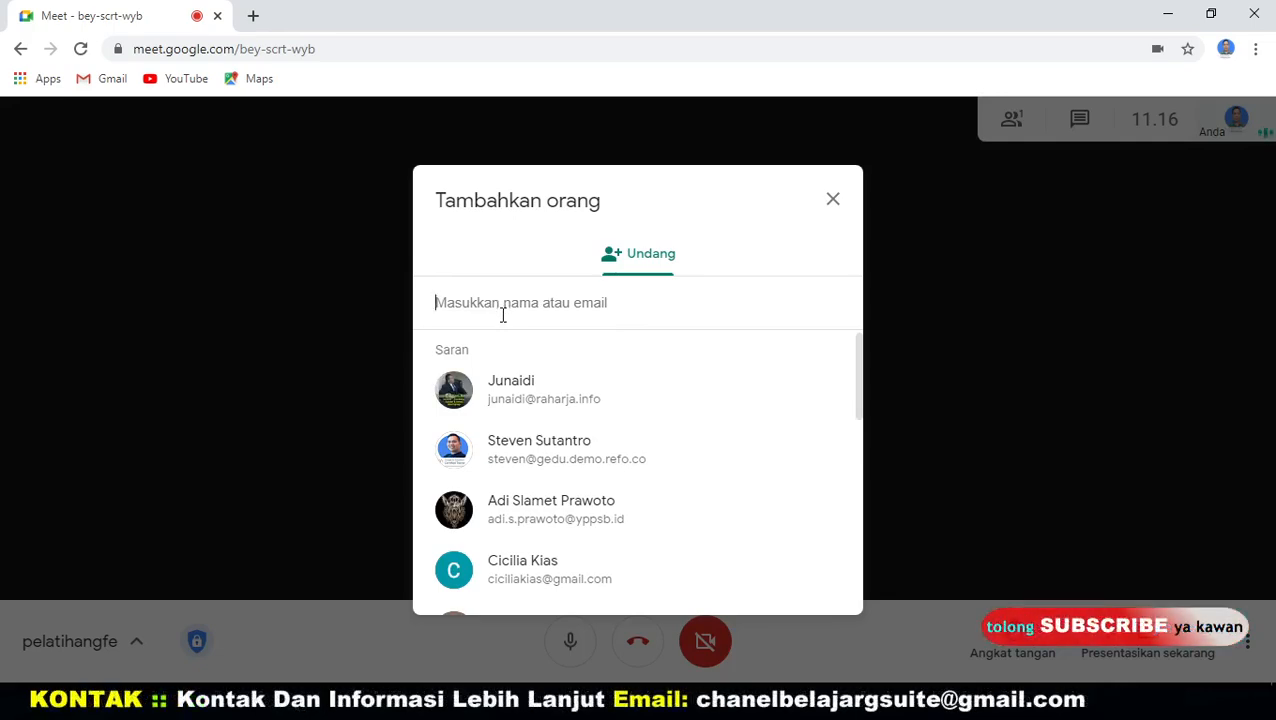
click(516, 388)
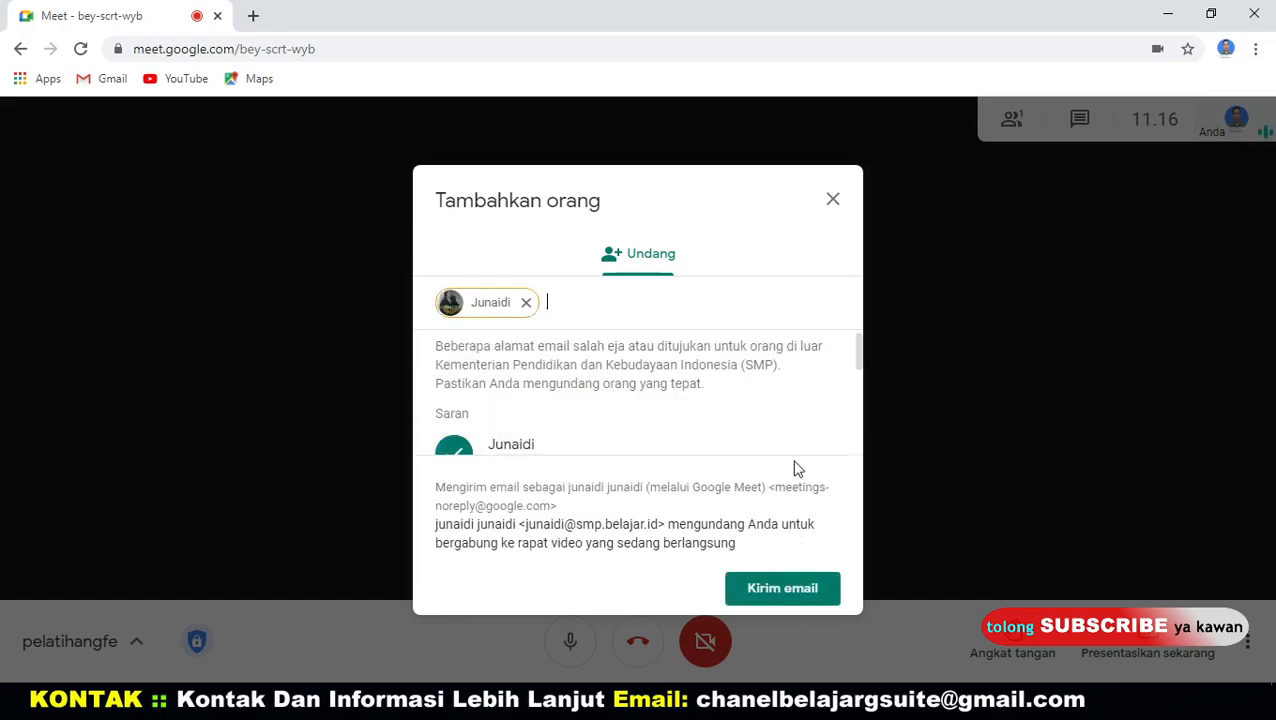
scroll(797, 456, down, 4)
scroll(797, 458, up, 4)
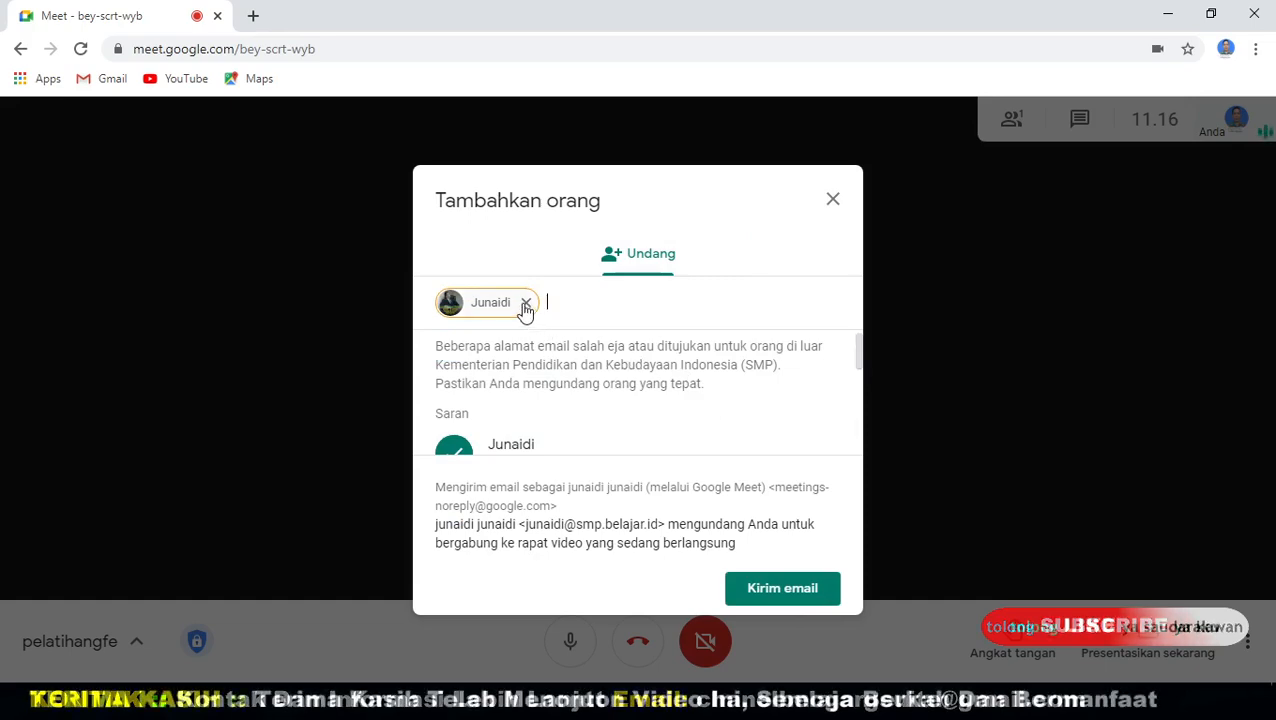
mouse_move(531, 311)
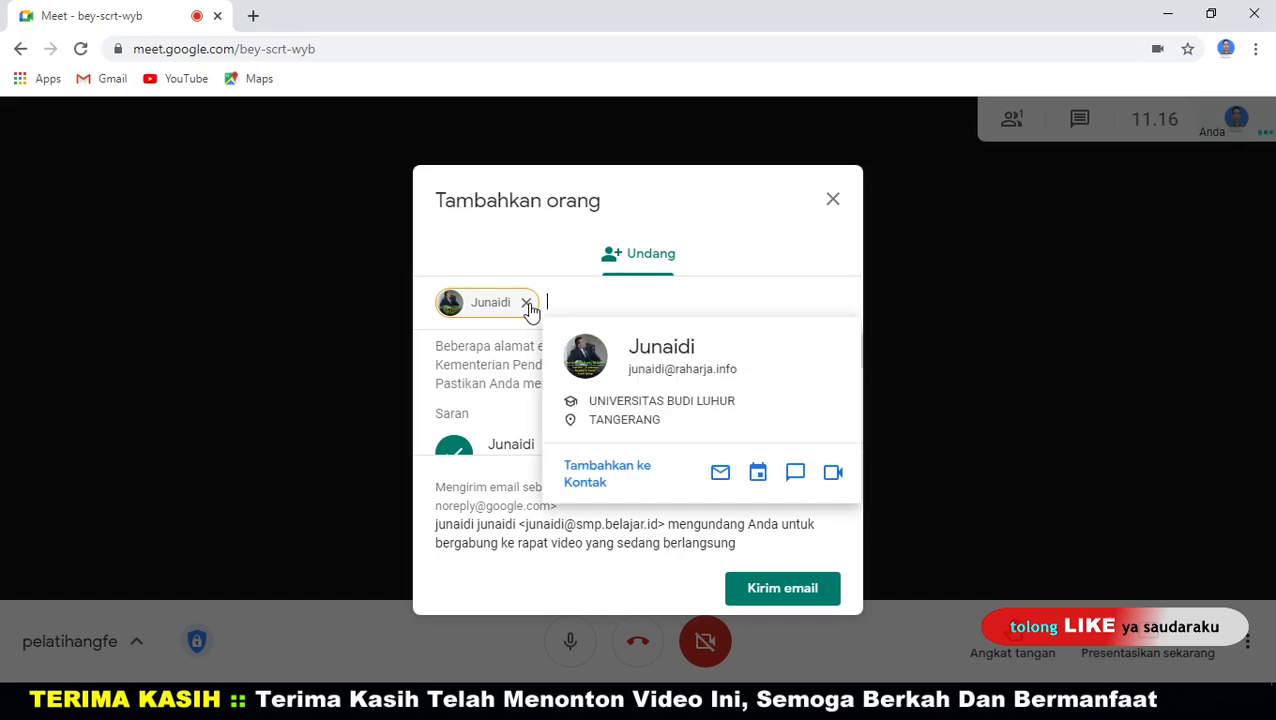
click(527, 303)
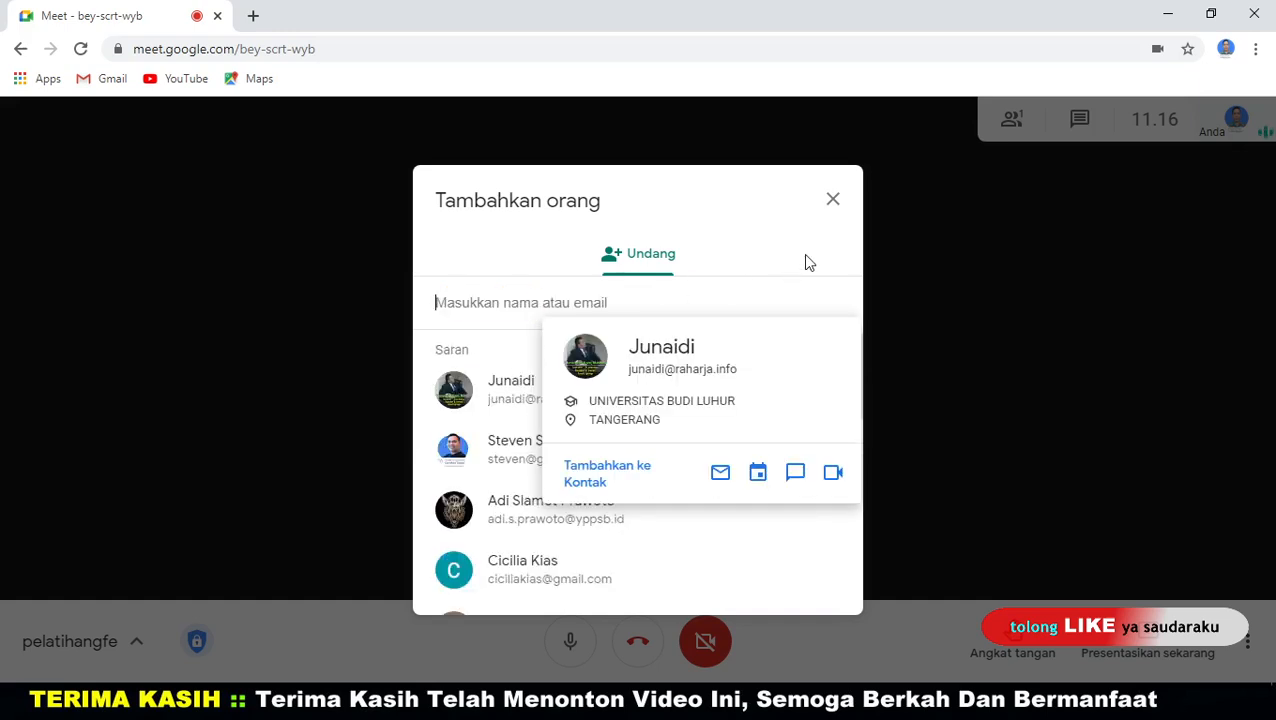
click(833, 200)
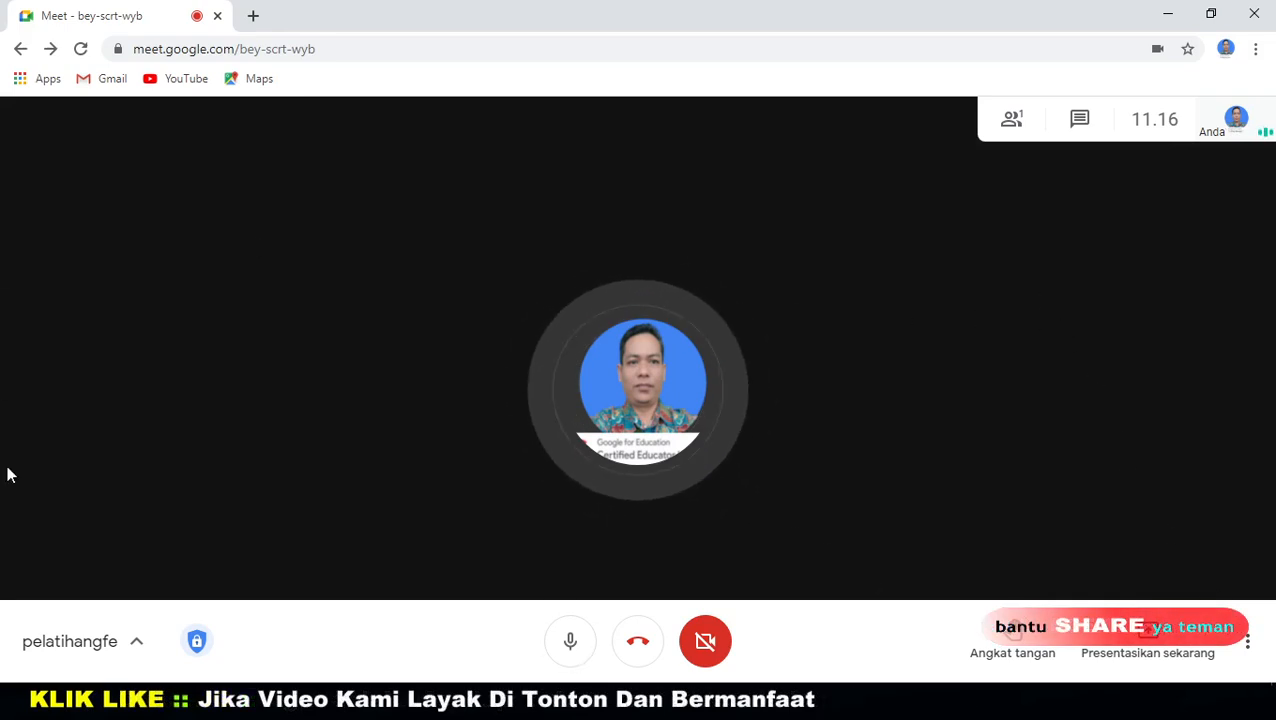
Examine the meeting's access details and its attachments, and close the meeting information
click(151, 646)
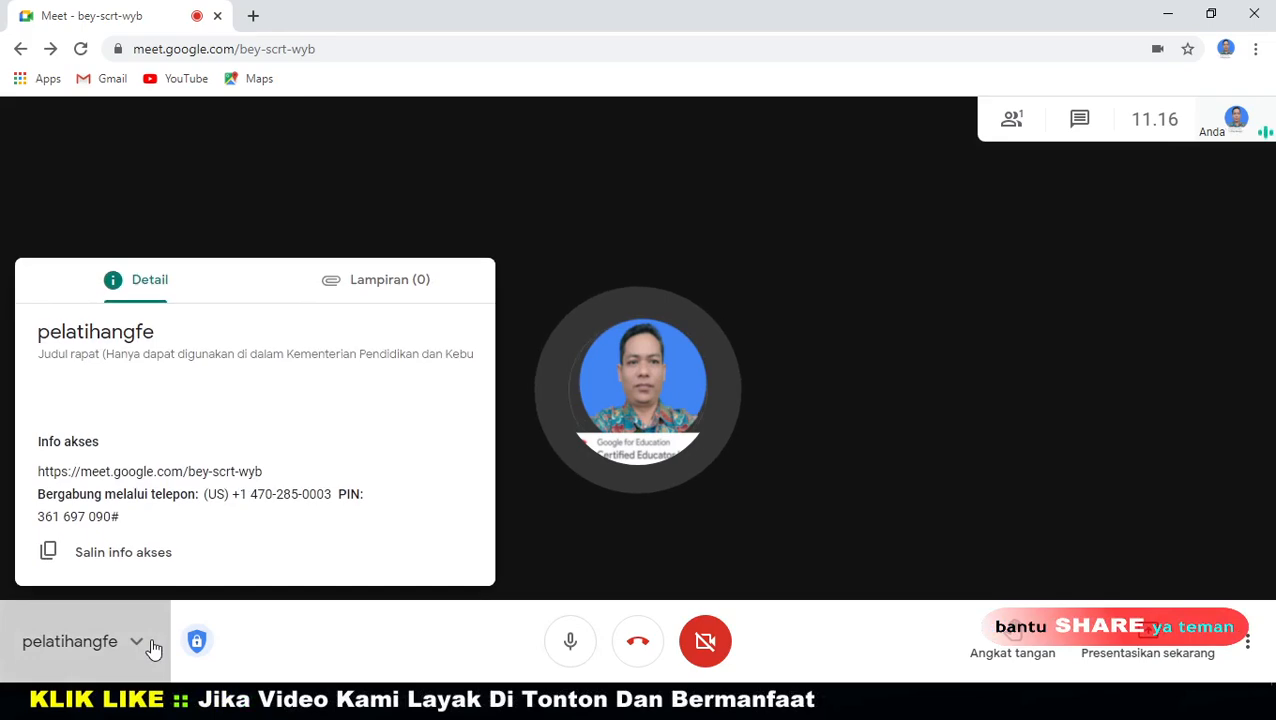
click(603, 508)
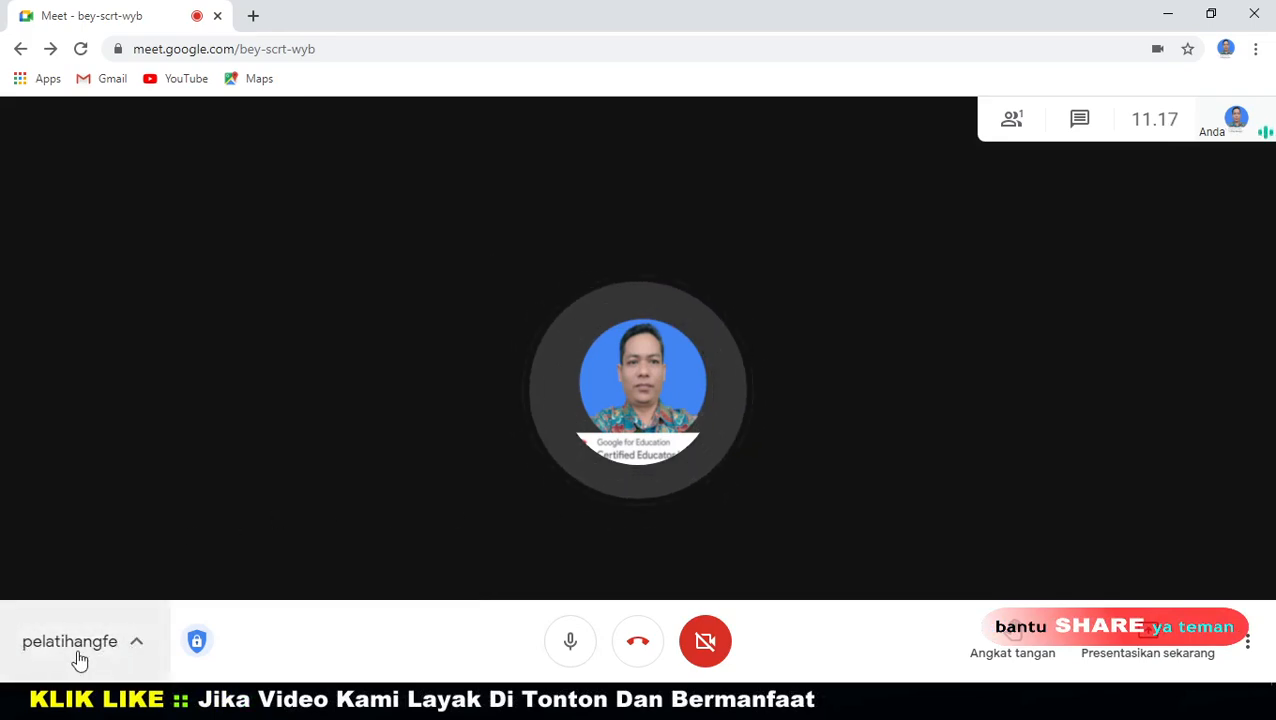
click(139, 652)
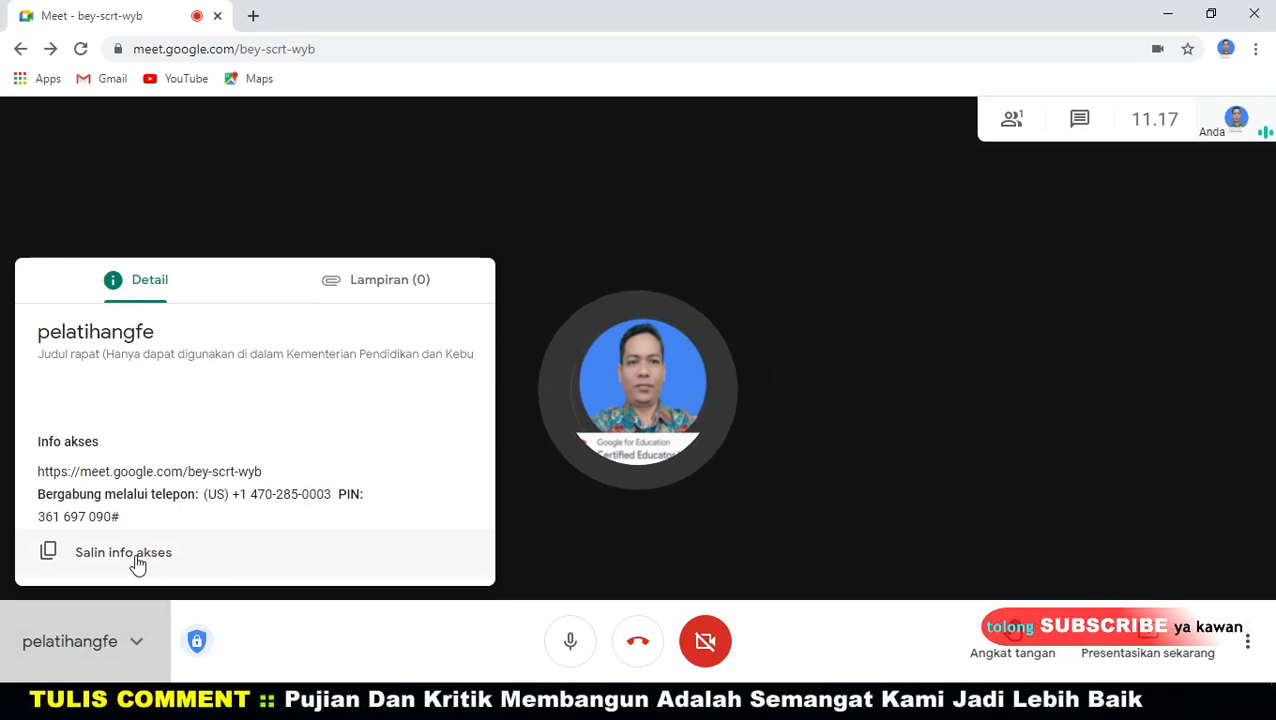
click(396, 289)
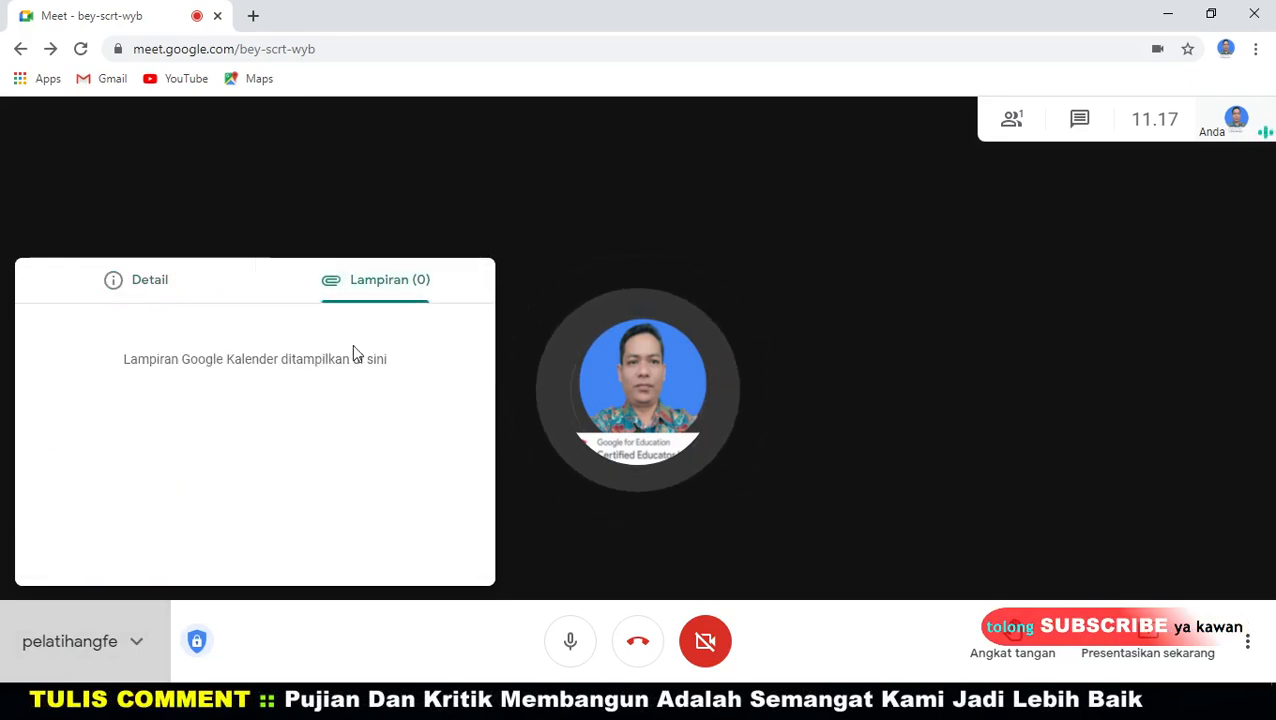
click(548, 535)
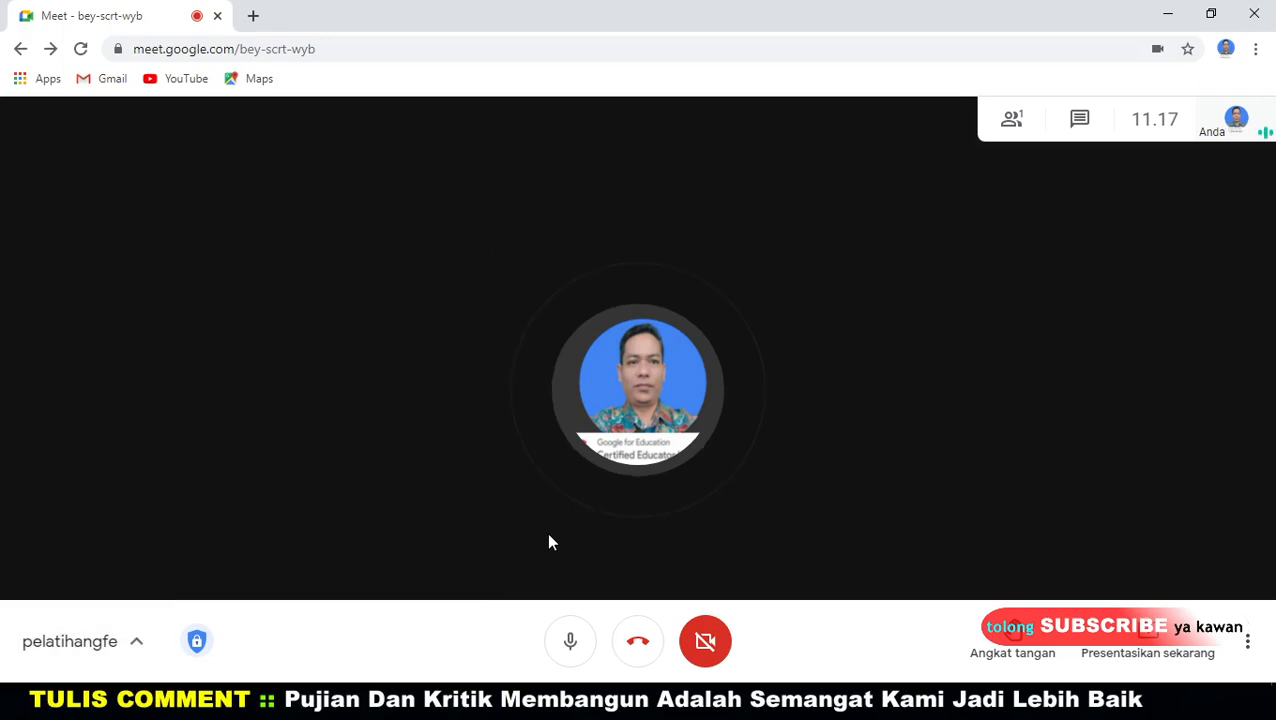
View the whiteboard options for starting a new Jam or choosing one from Drive, and close them
click(1247, 645)
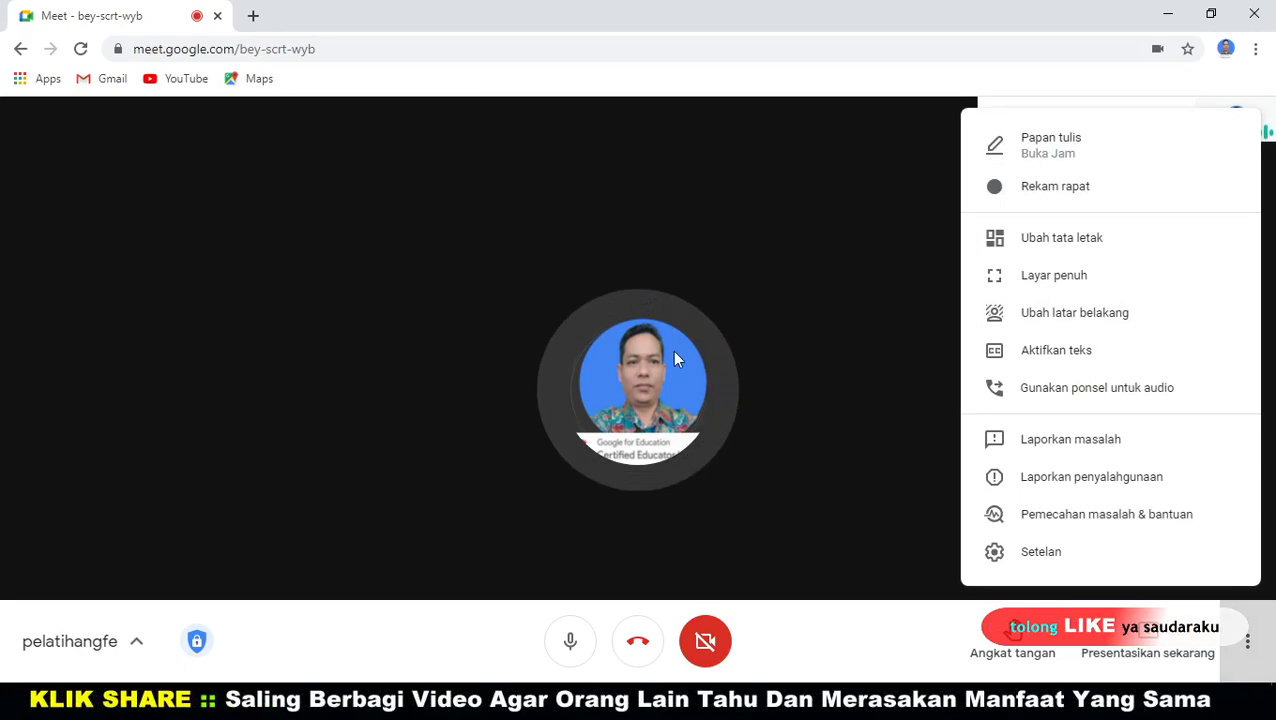
click(1050, 145)
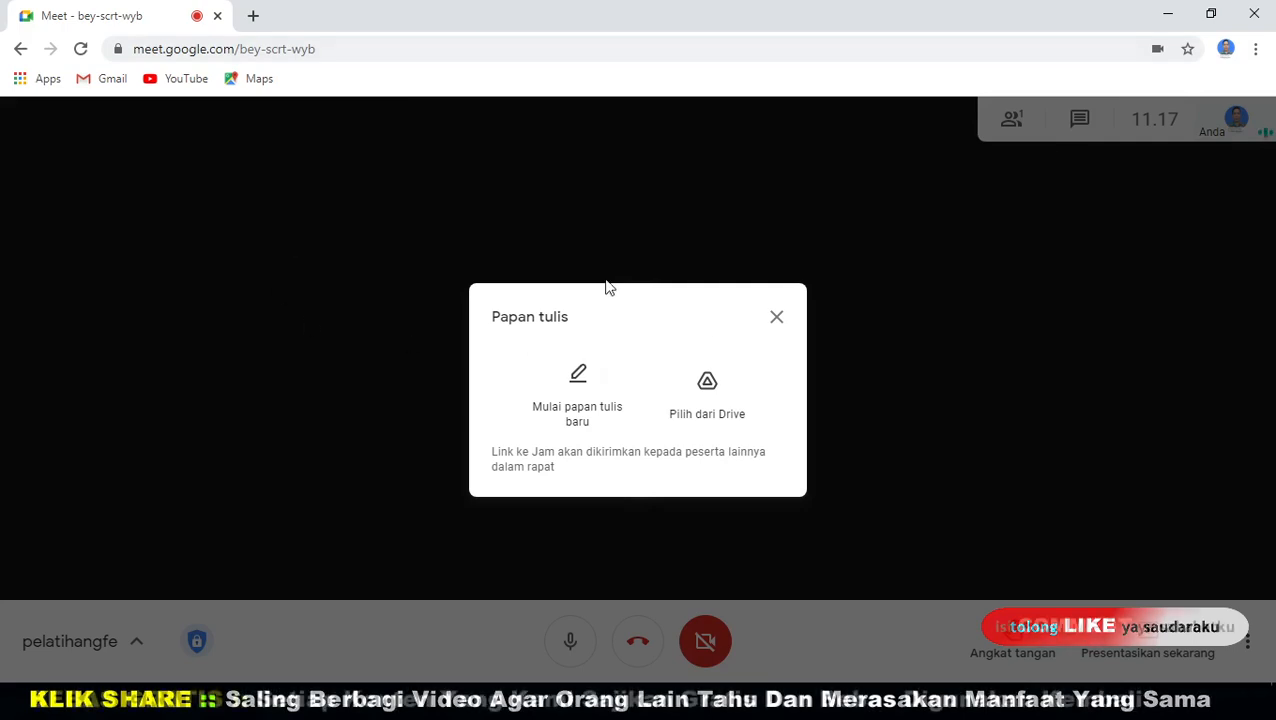
click(778, 318)
Set the meeting layout to Bersusun with a maximum of 49 tiles, trying Sorotan and Otomatis first
click(1250, 641)
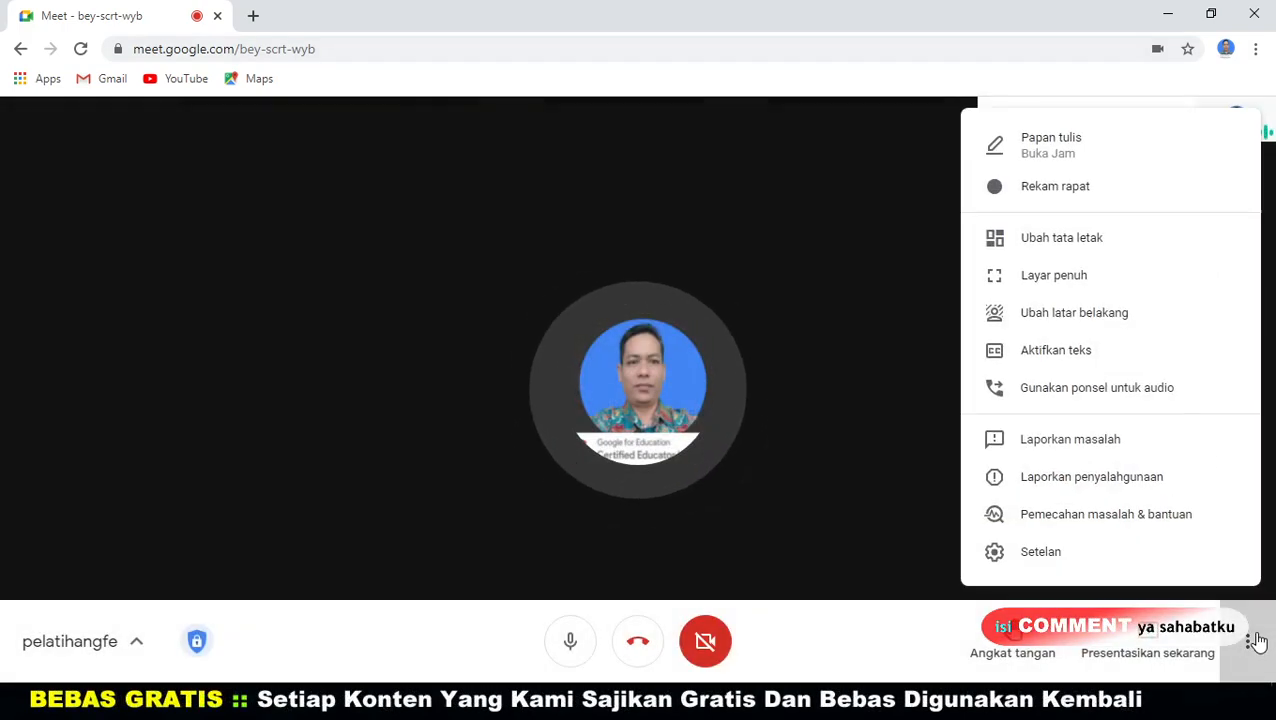
click(1030, 248)
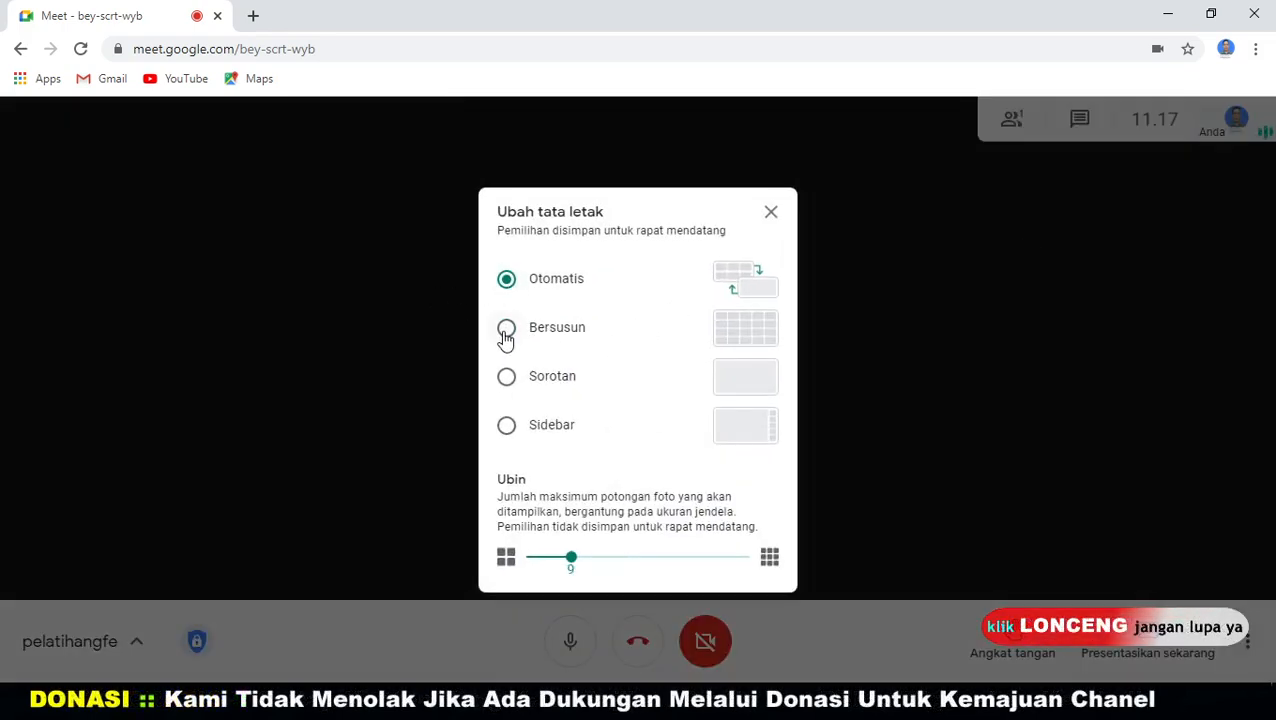
click(510, 381)
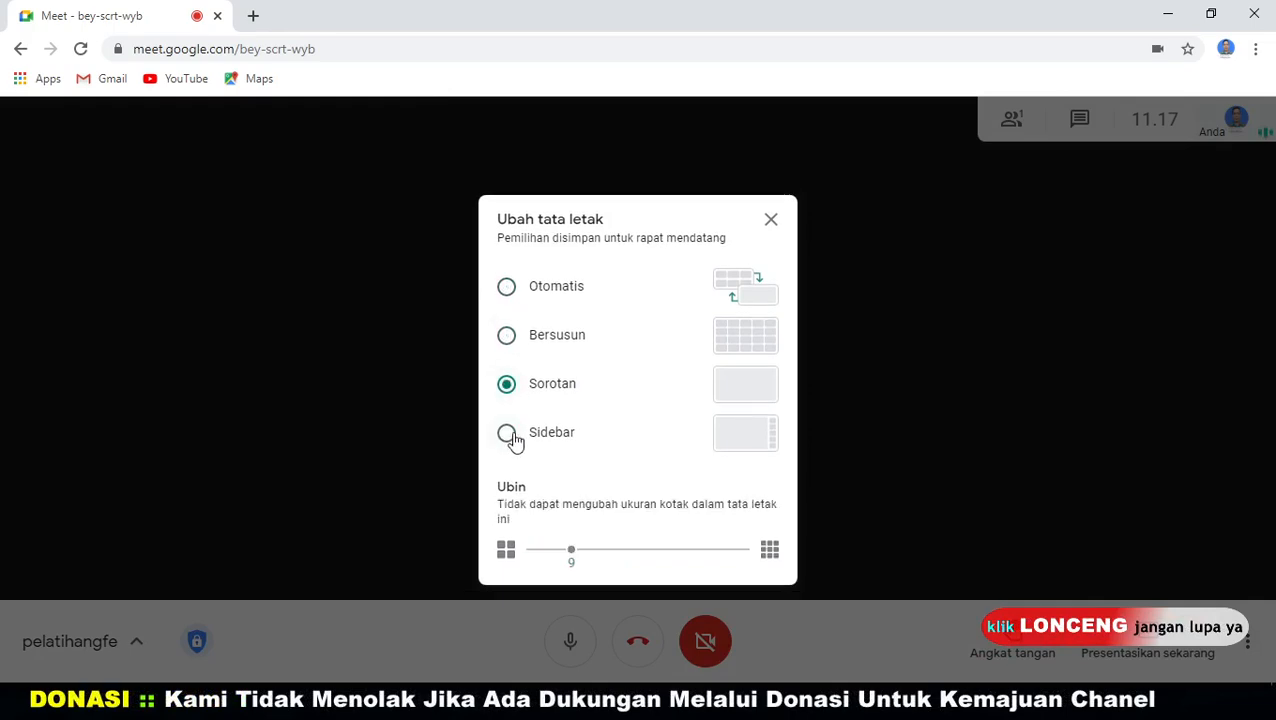
click(512, 298)
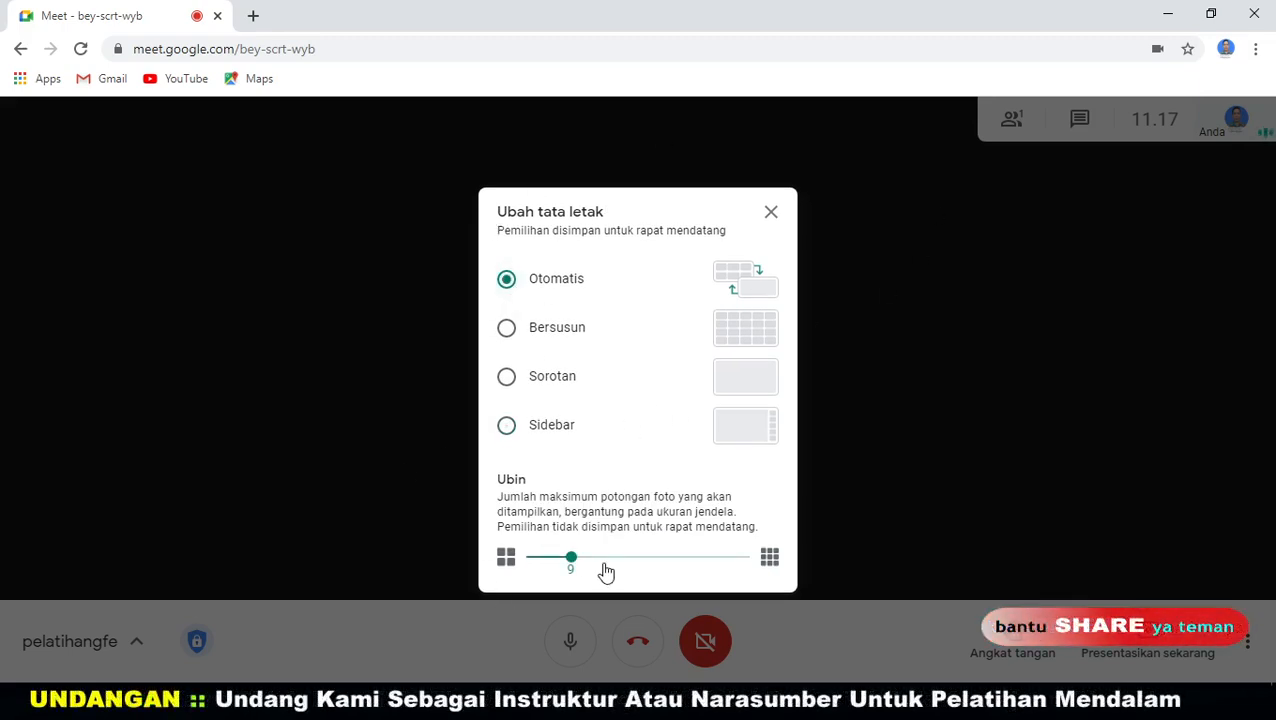
drag(571, 562, 664, 570)
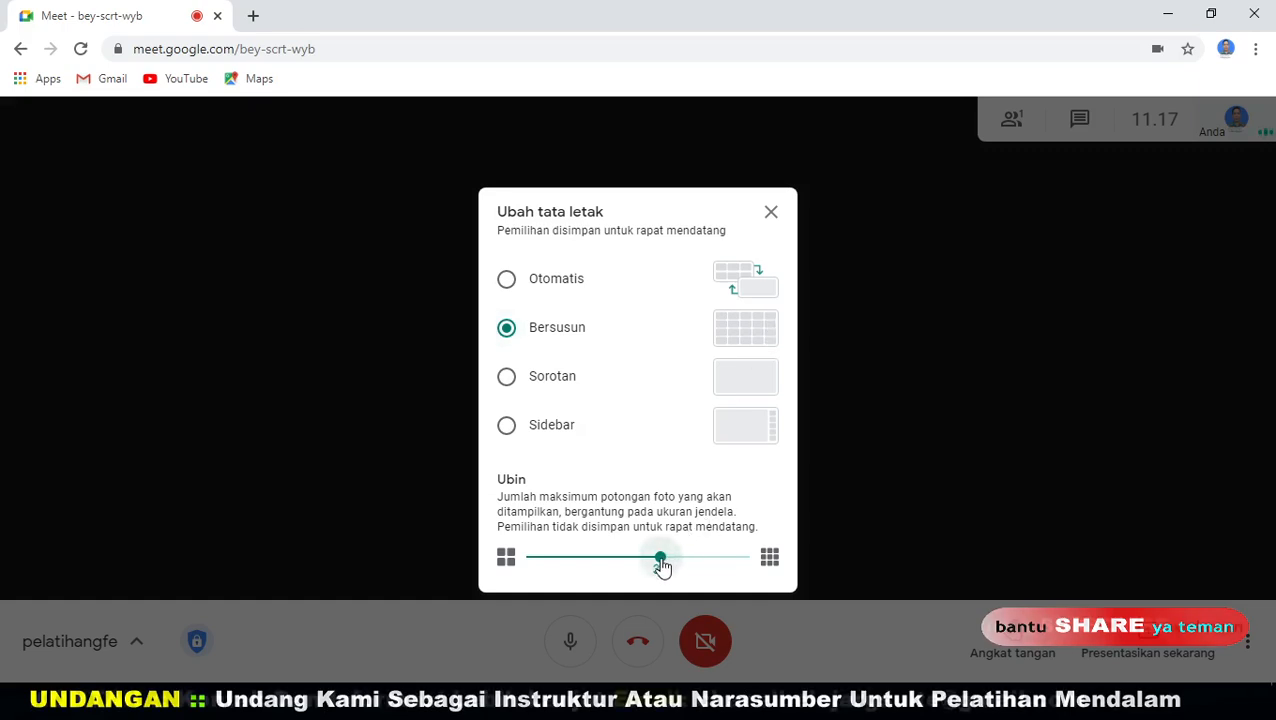
drag(661, 564, 757, 581)
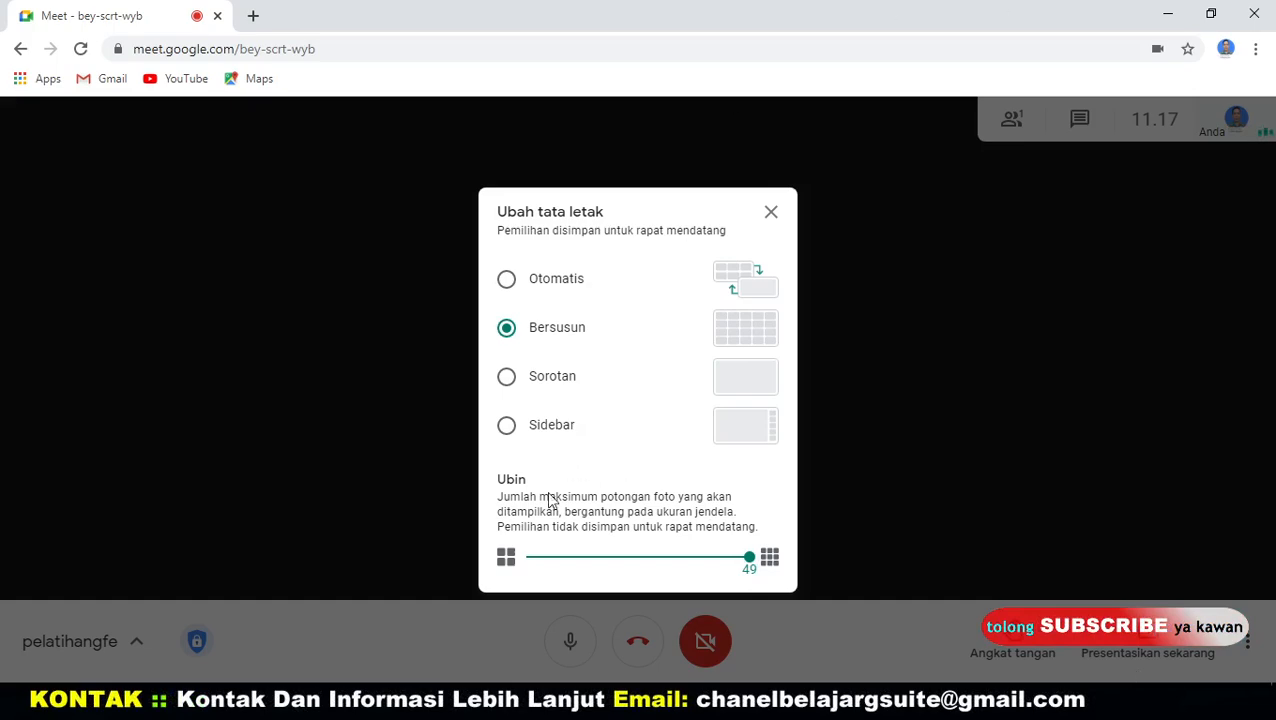
click(786, 223)
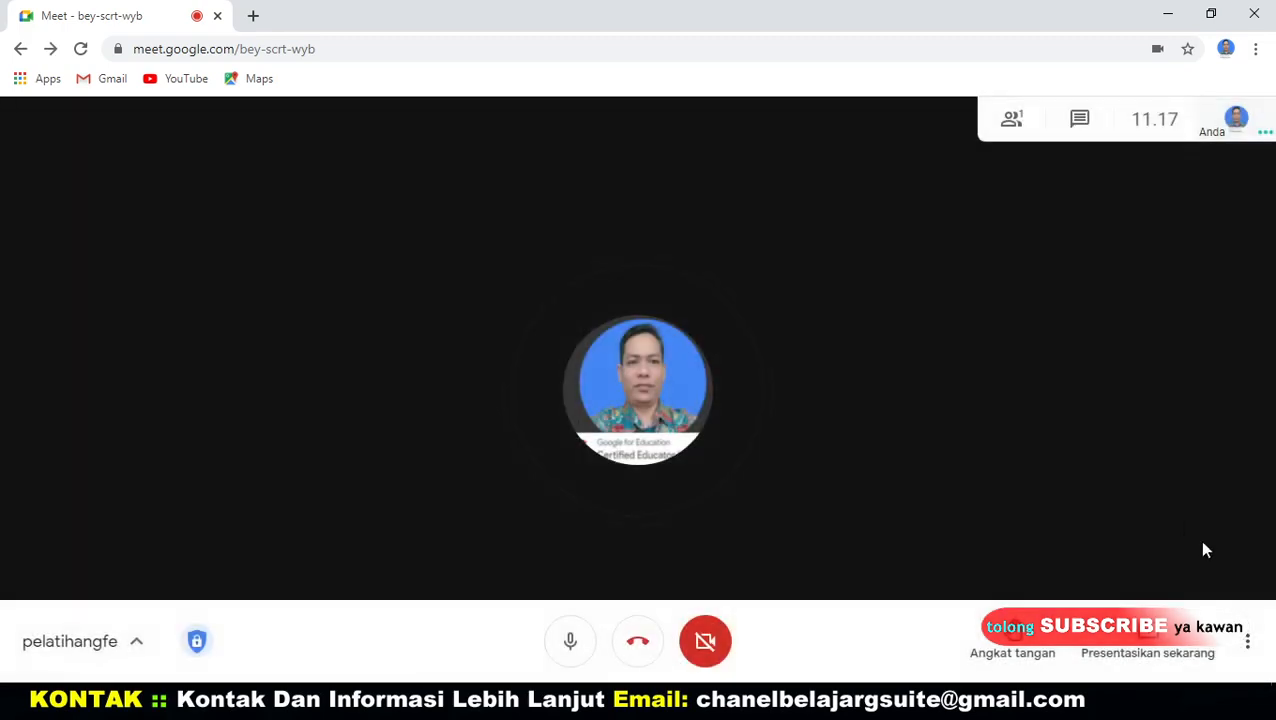
Display the meeting in full screen and return to the normal window view
click(1246, 641)
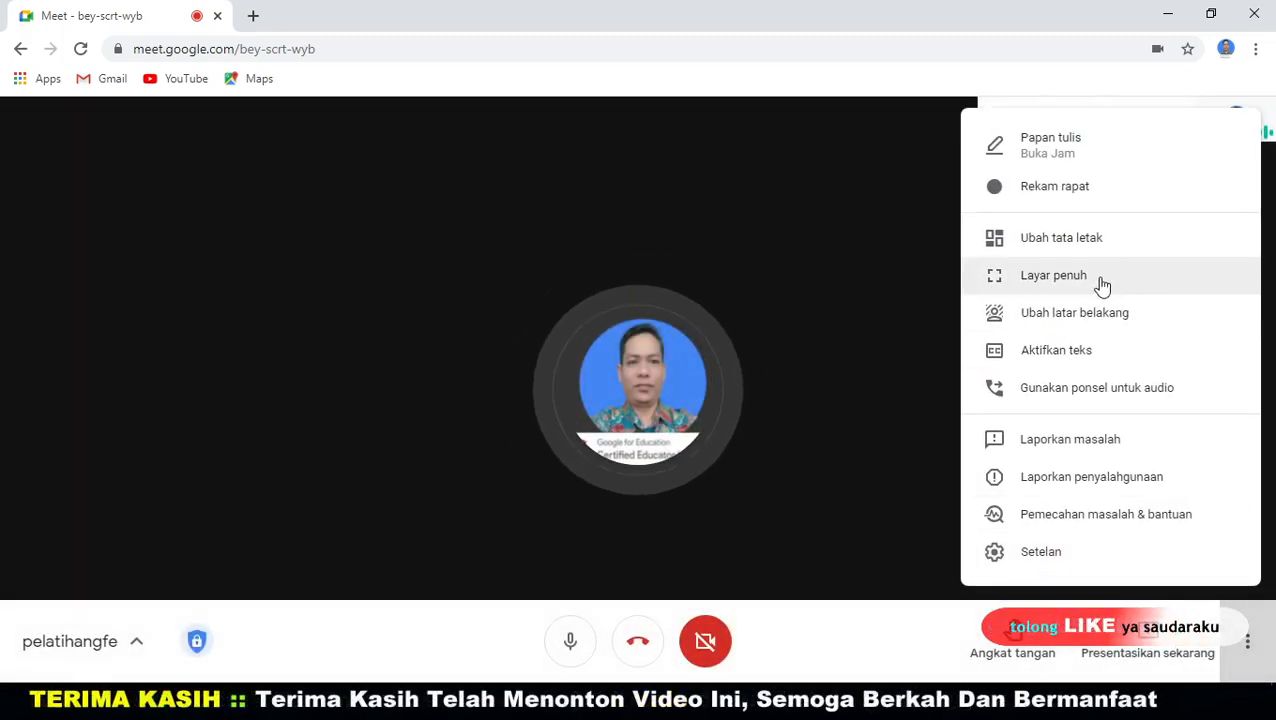
click(1027, 284)
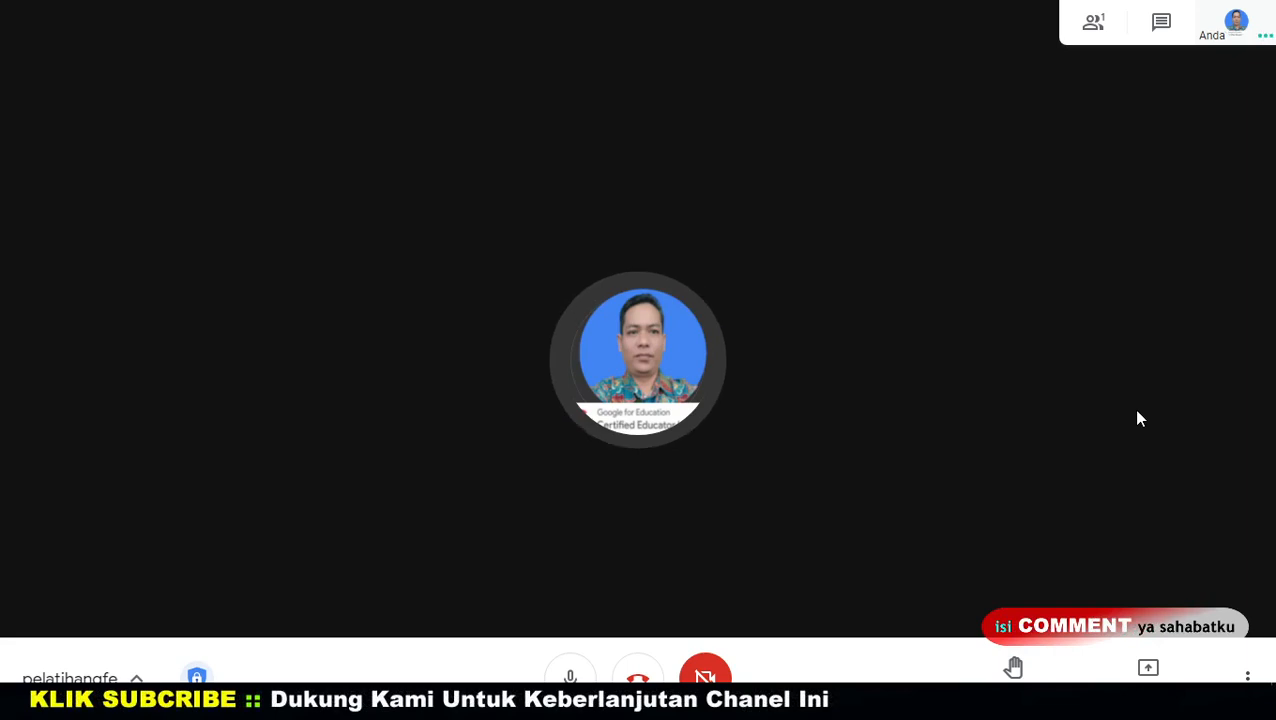
key(F11)
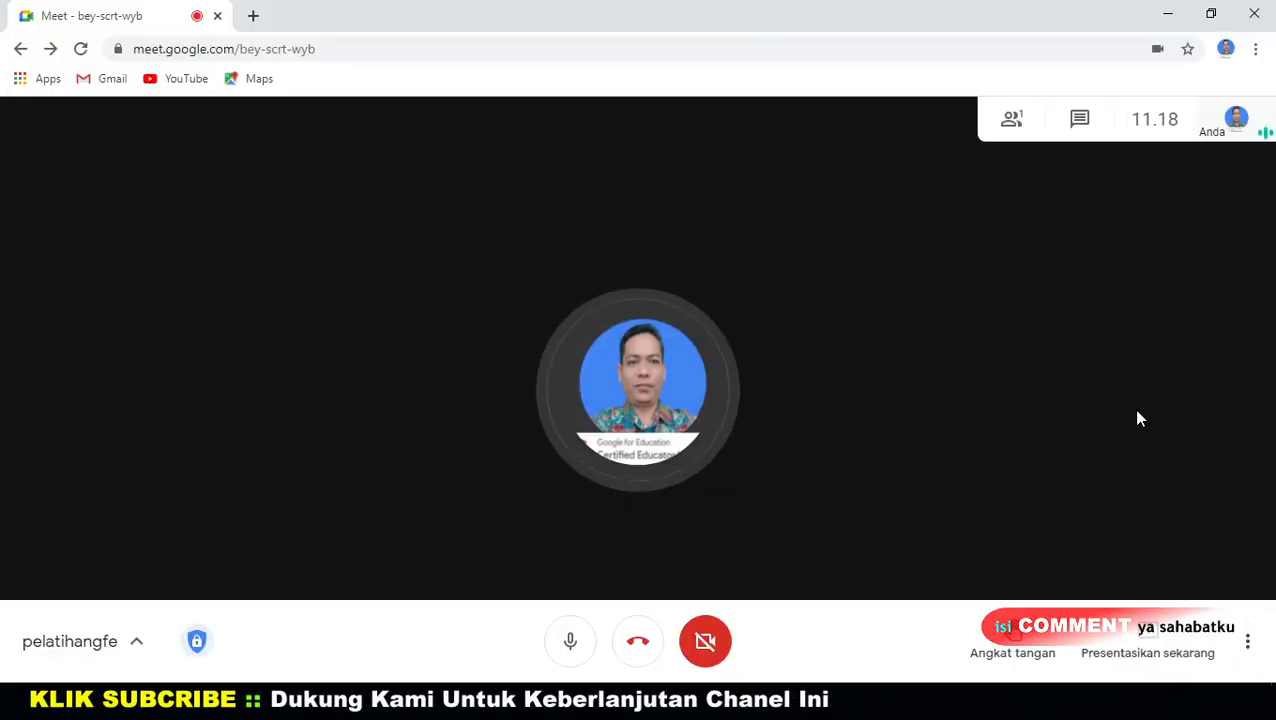
Turn on the live captions in the meeting, and turn them off again
click(1248, 641)
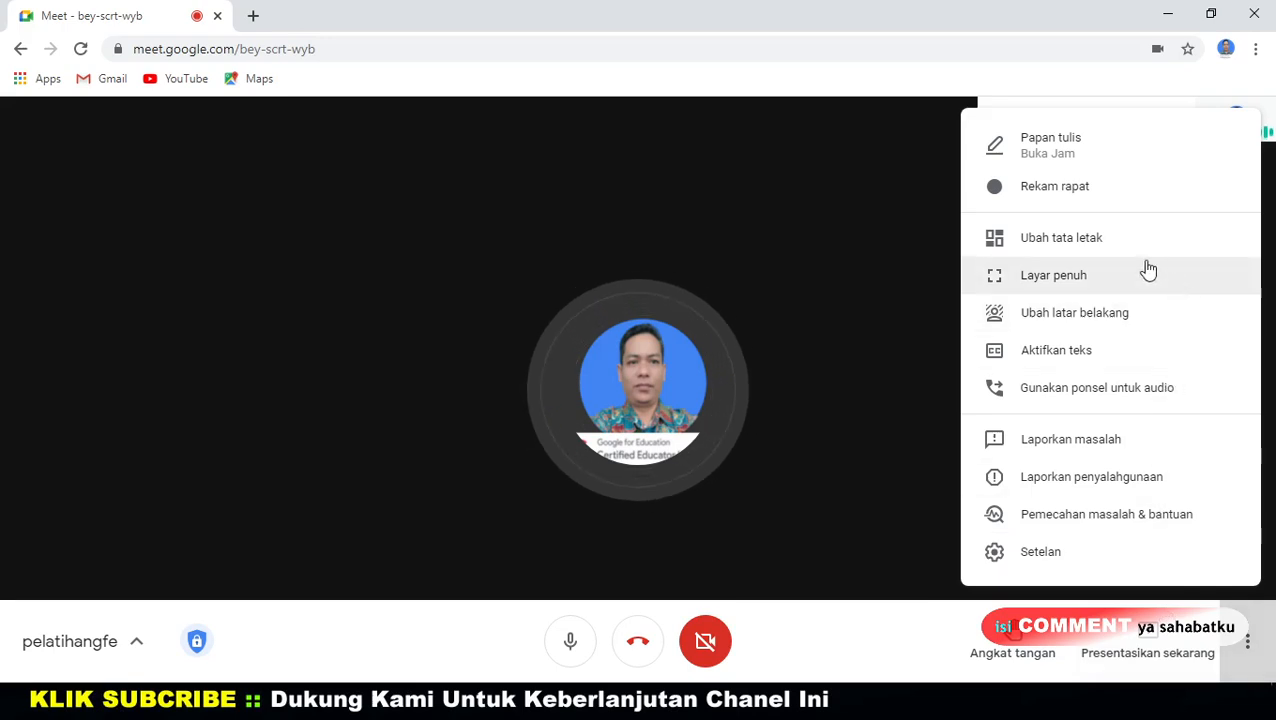
click(1094, 355)
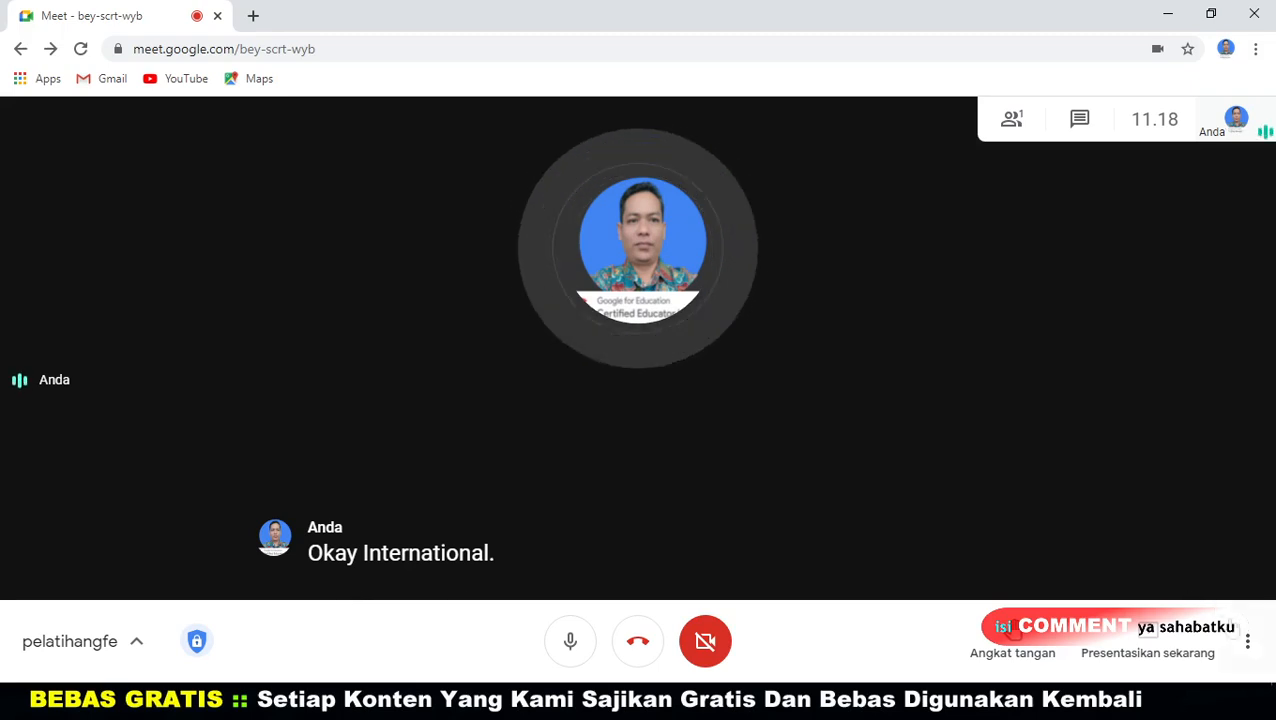
click(1250, 640)
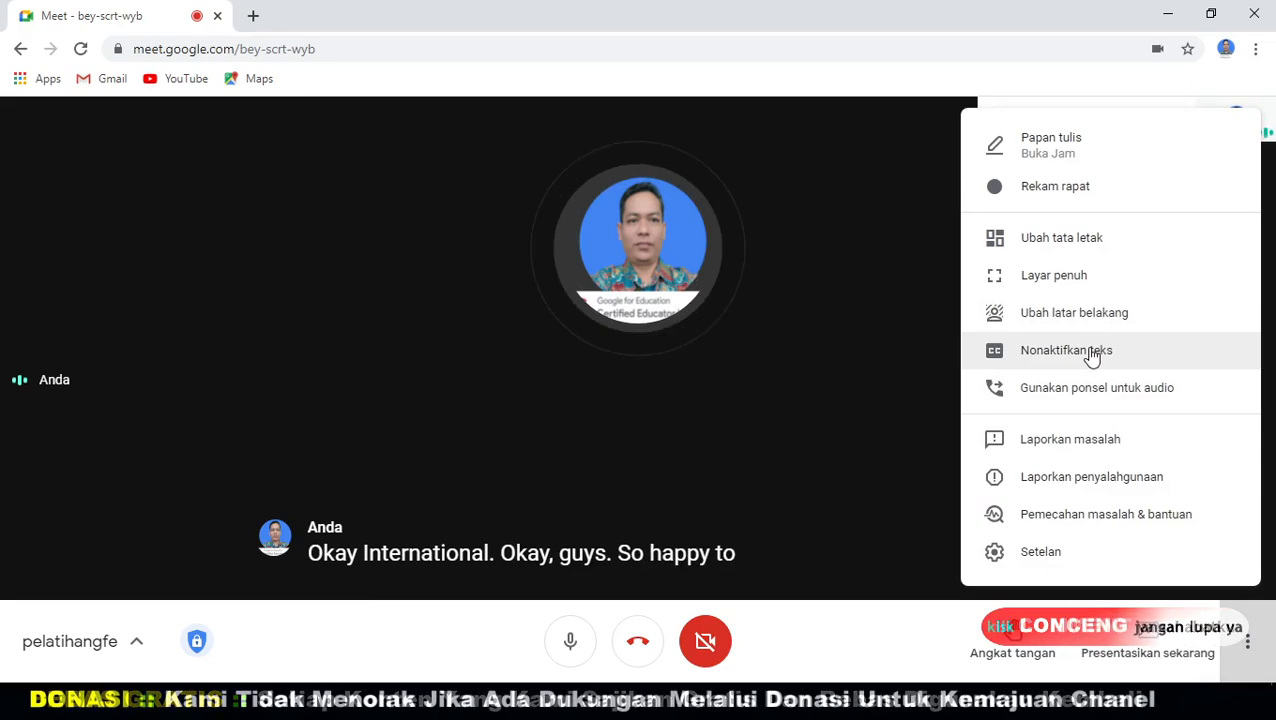
click(1091, 352)
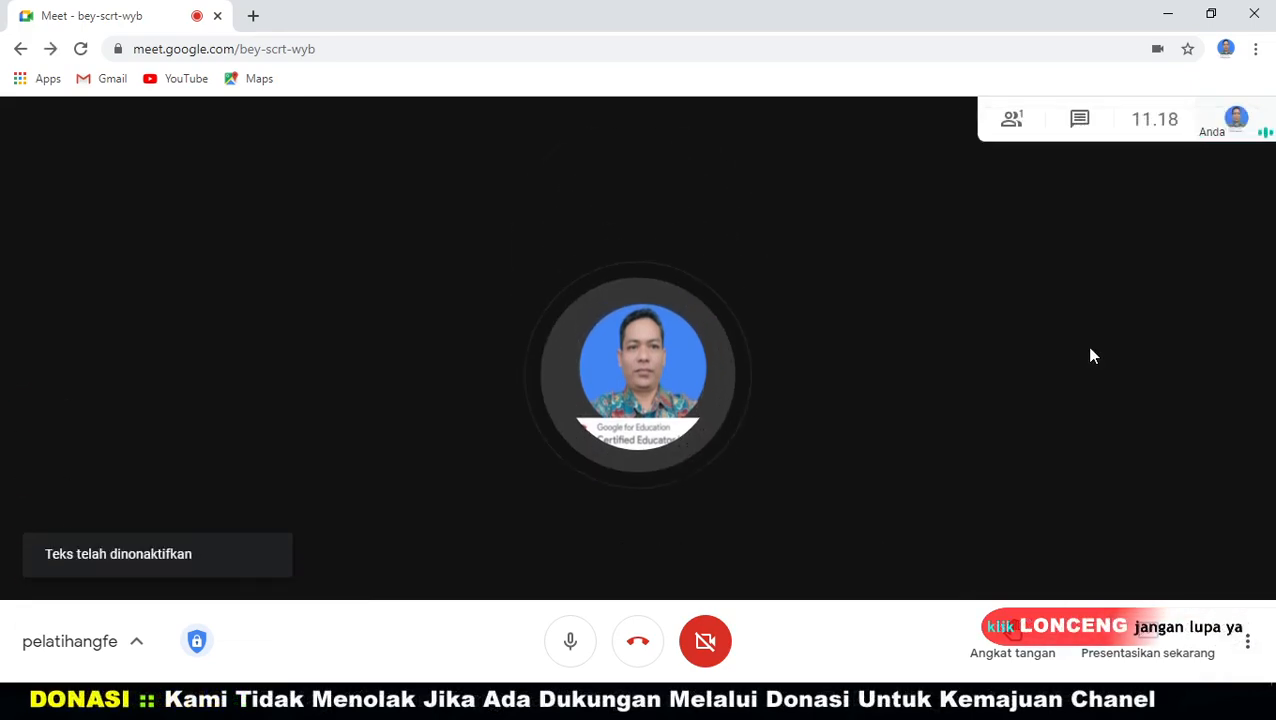
Open the meeting settings and examine the microphone and speaker options and the camera and resolution options
click(1249, 641)
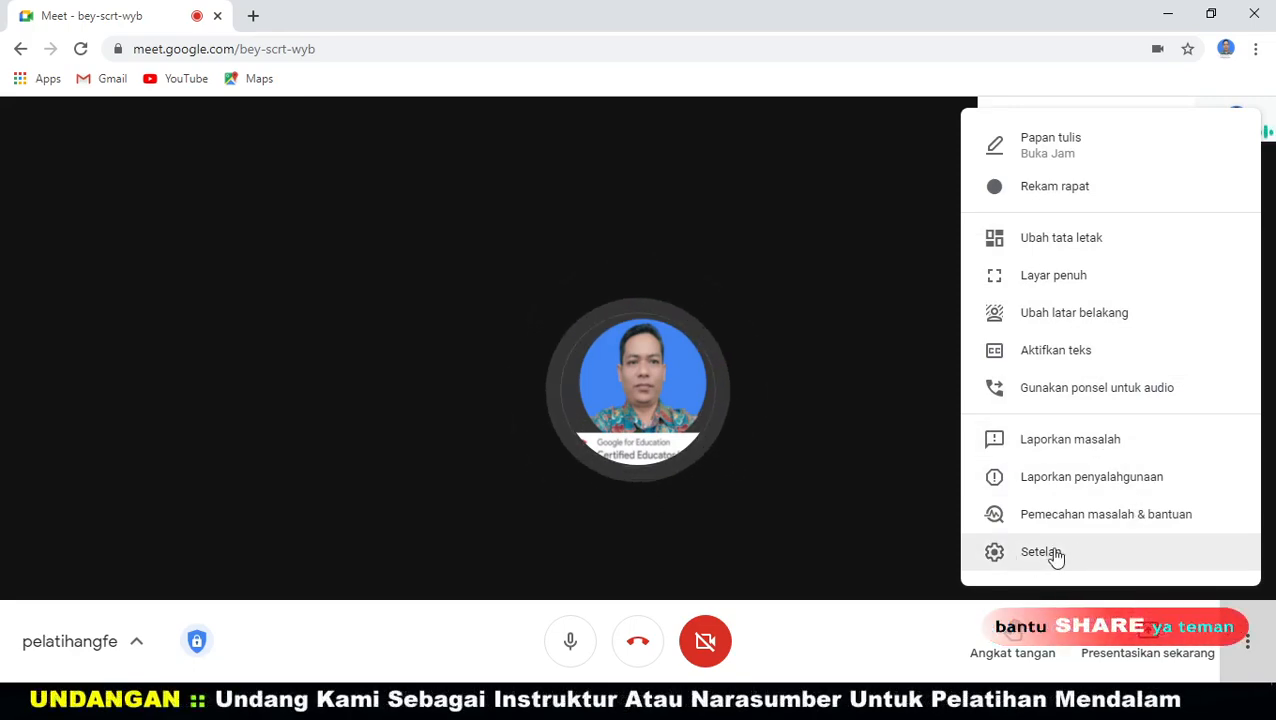
click(1006, 557)
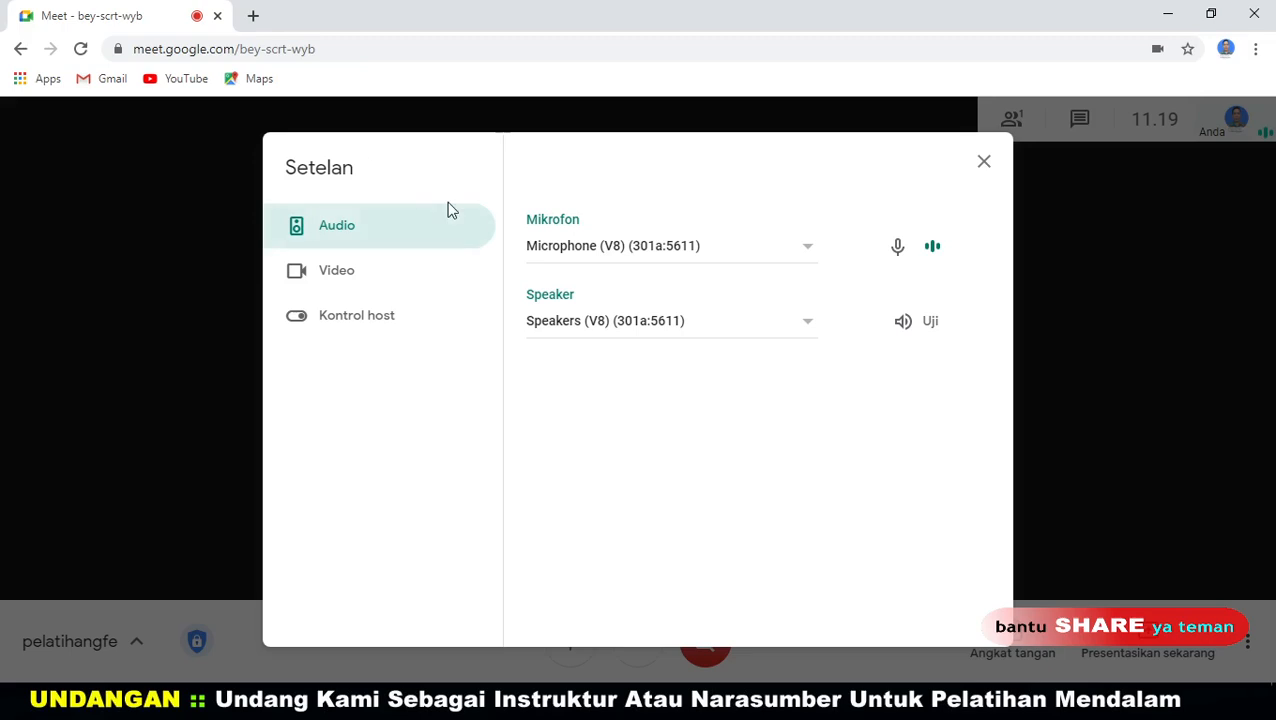
click(376, 328)
click(341, 222)
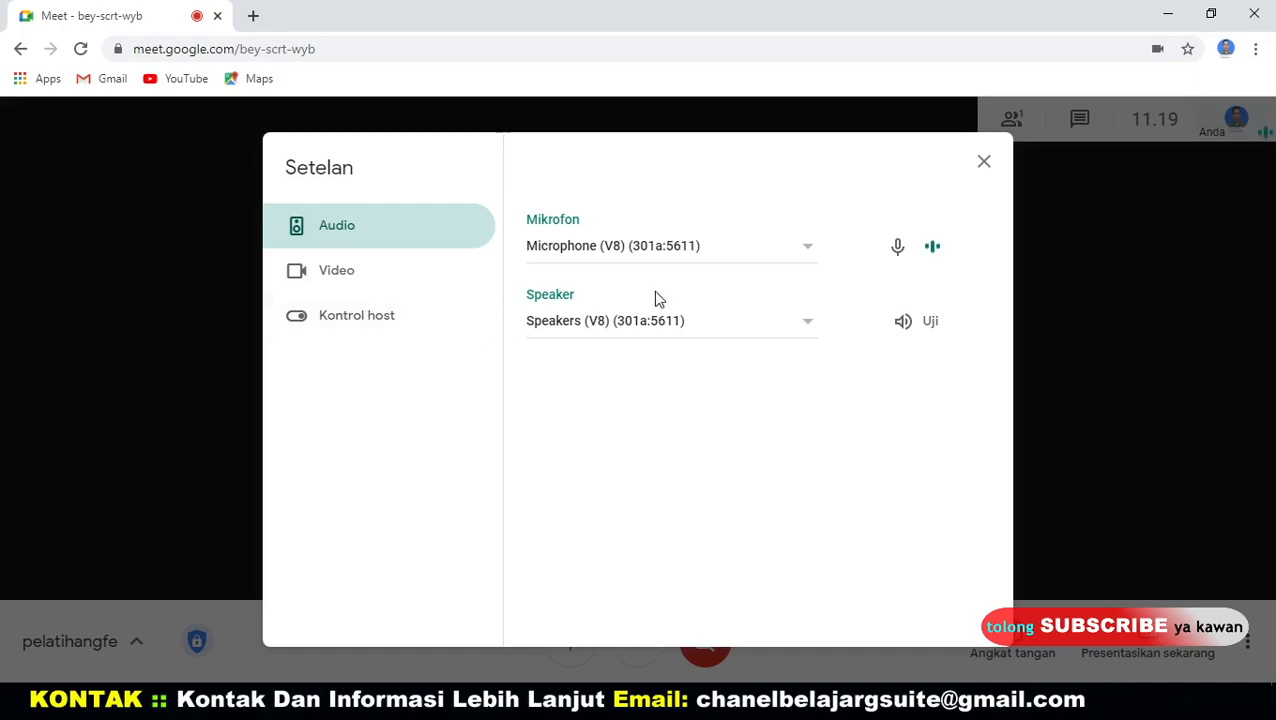
click(382, 290)
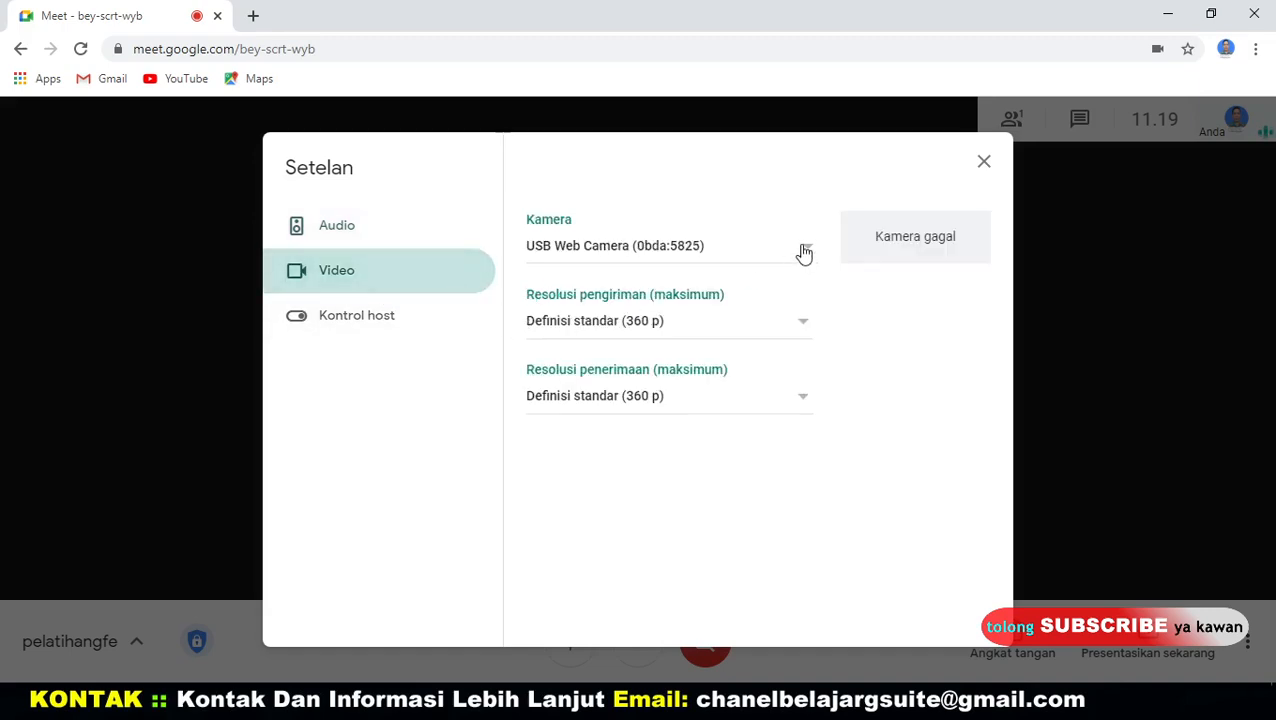
click(805, 250)
click(805, 248)
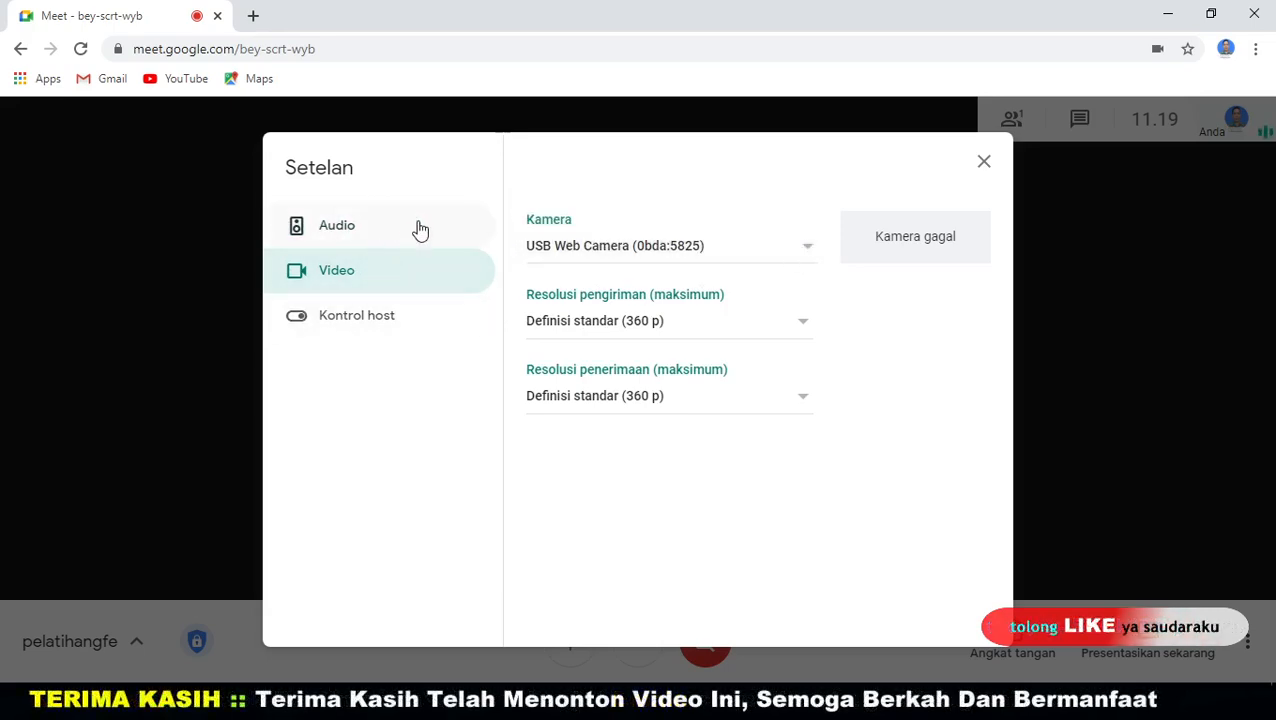
Examine the host controls for quick access, screen sharing and chat messages, and close the meeting settings
click(352, 318)
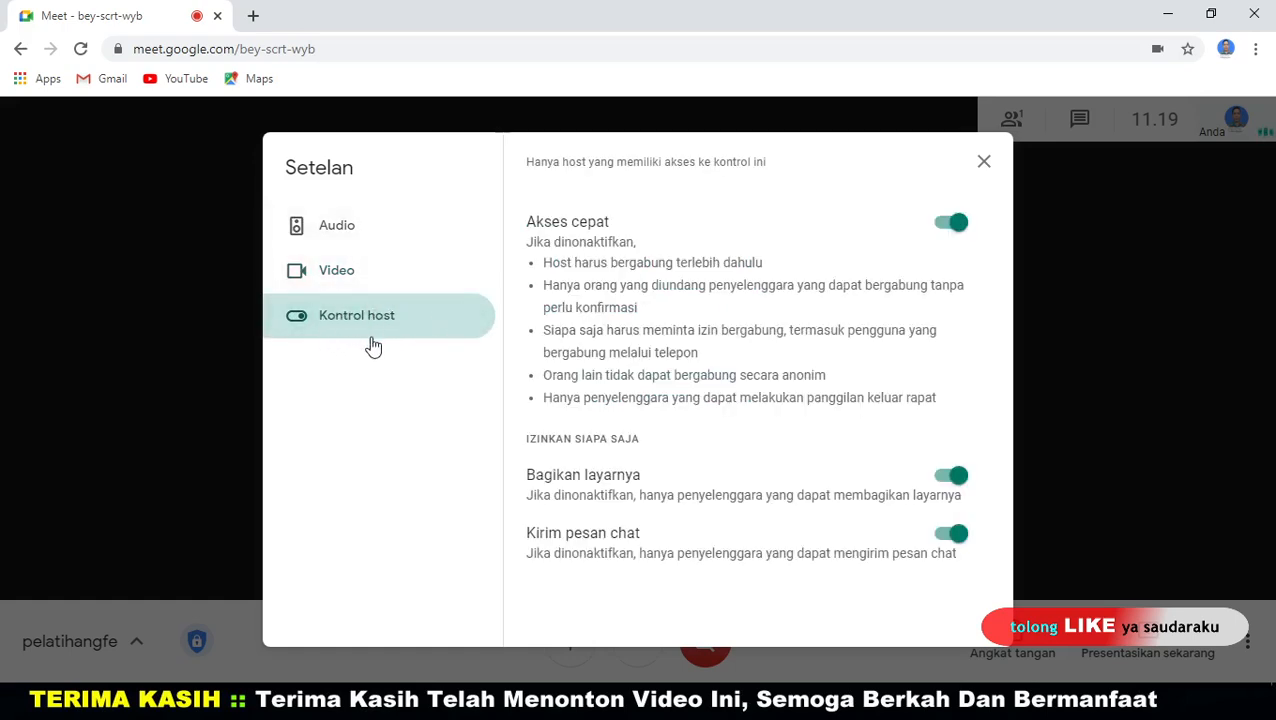
click(294, 328)
click(953, 227)
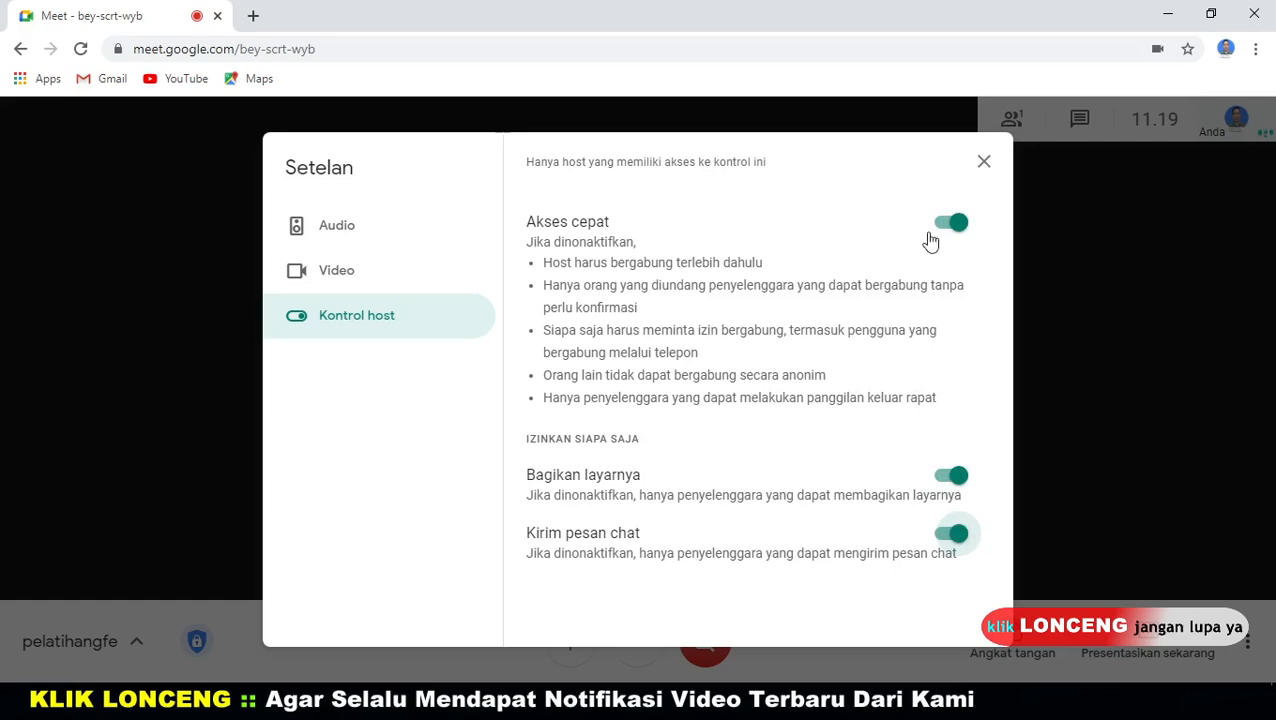
click(985, 165)
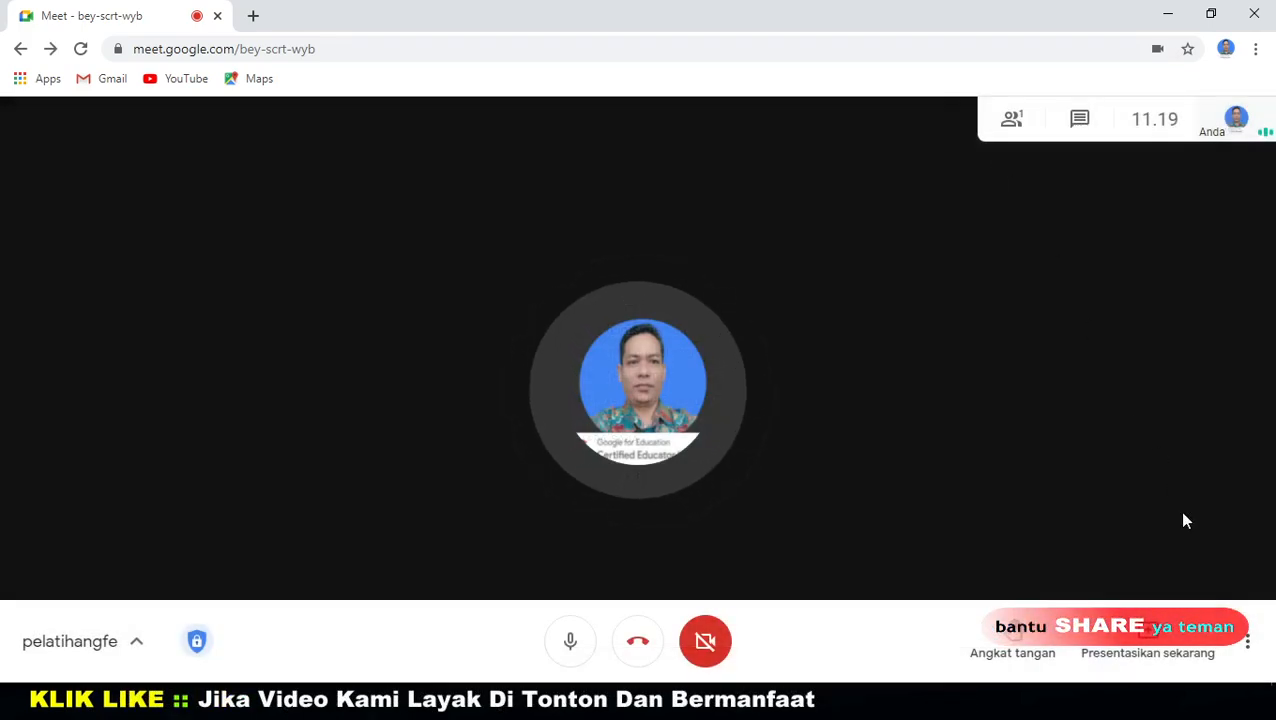
click(1256, 645)
click(780, 341)
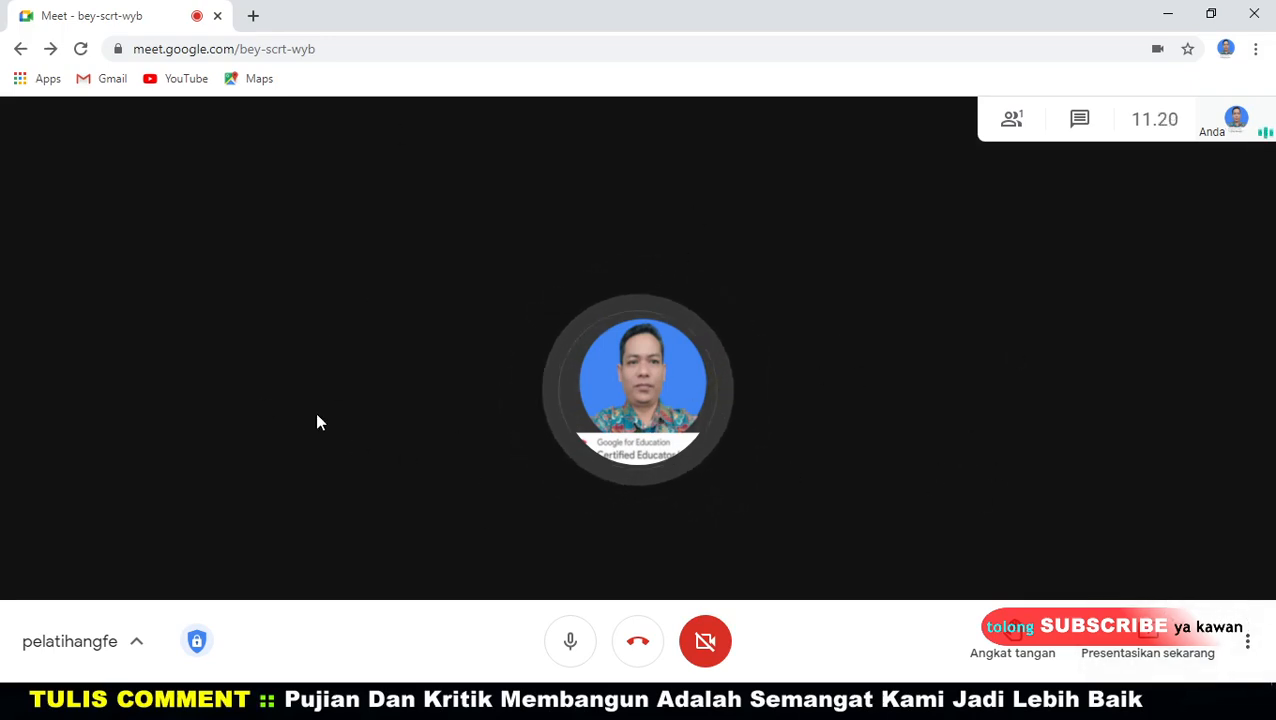
View the meeting's participant list and its chat, switching between the two, and close them
click(1007, 132)
click(1078, 120)
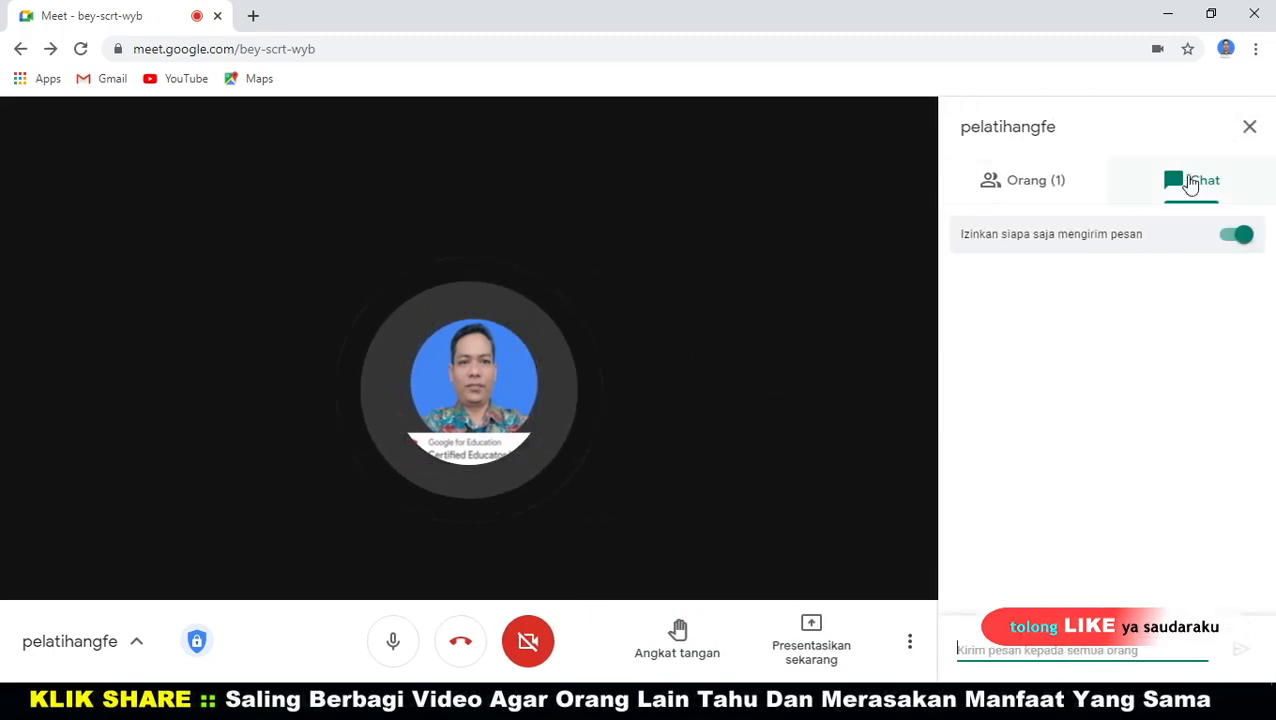
click(1024, 188)
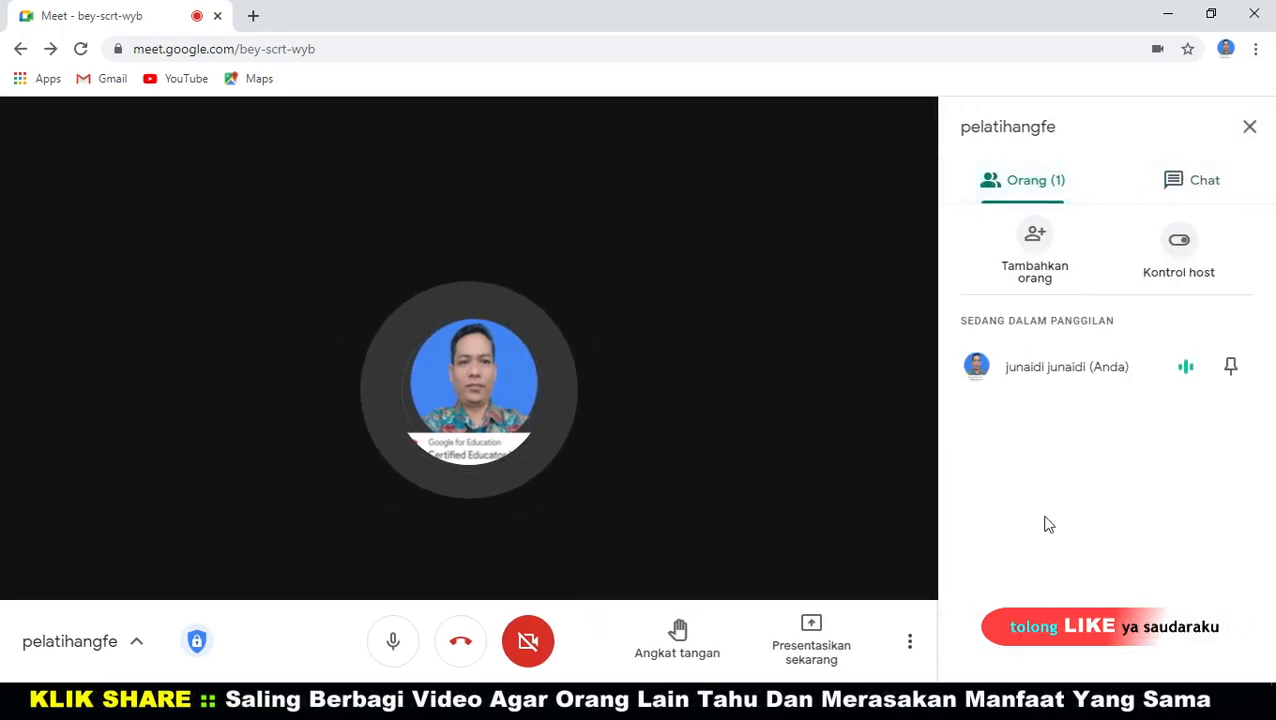
click(1205, 184)
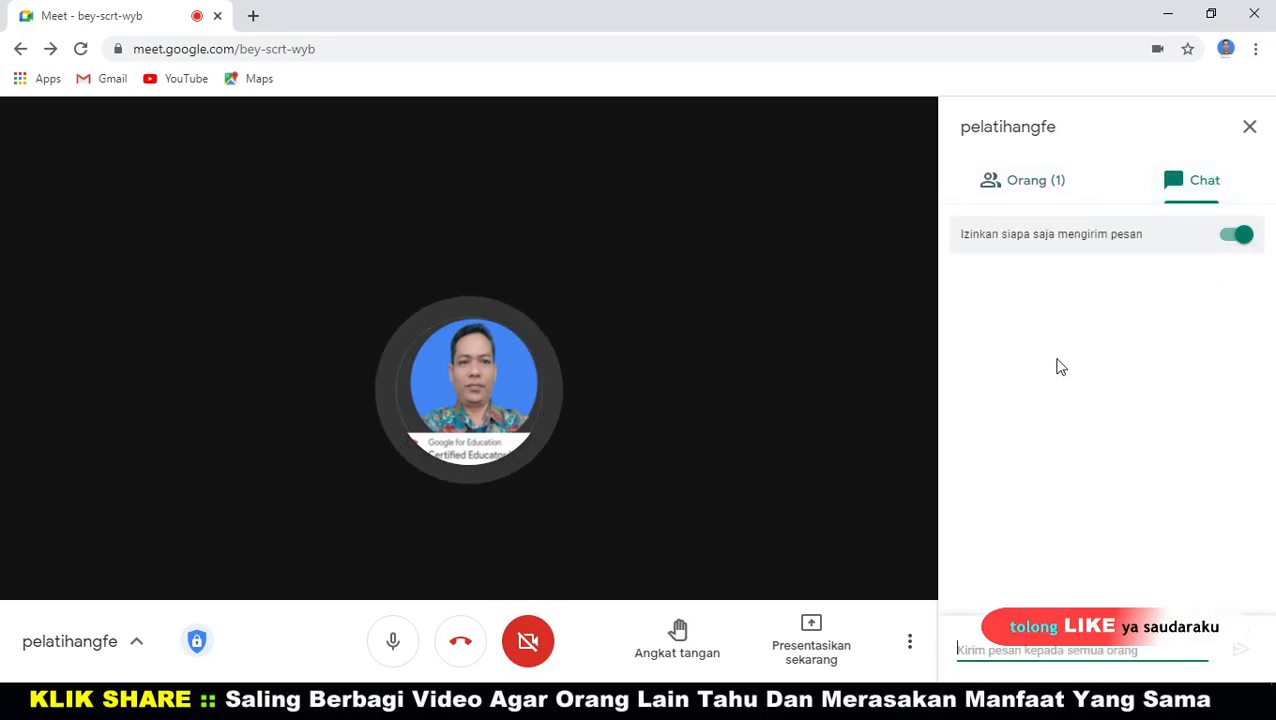
click(994, 186)
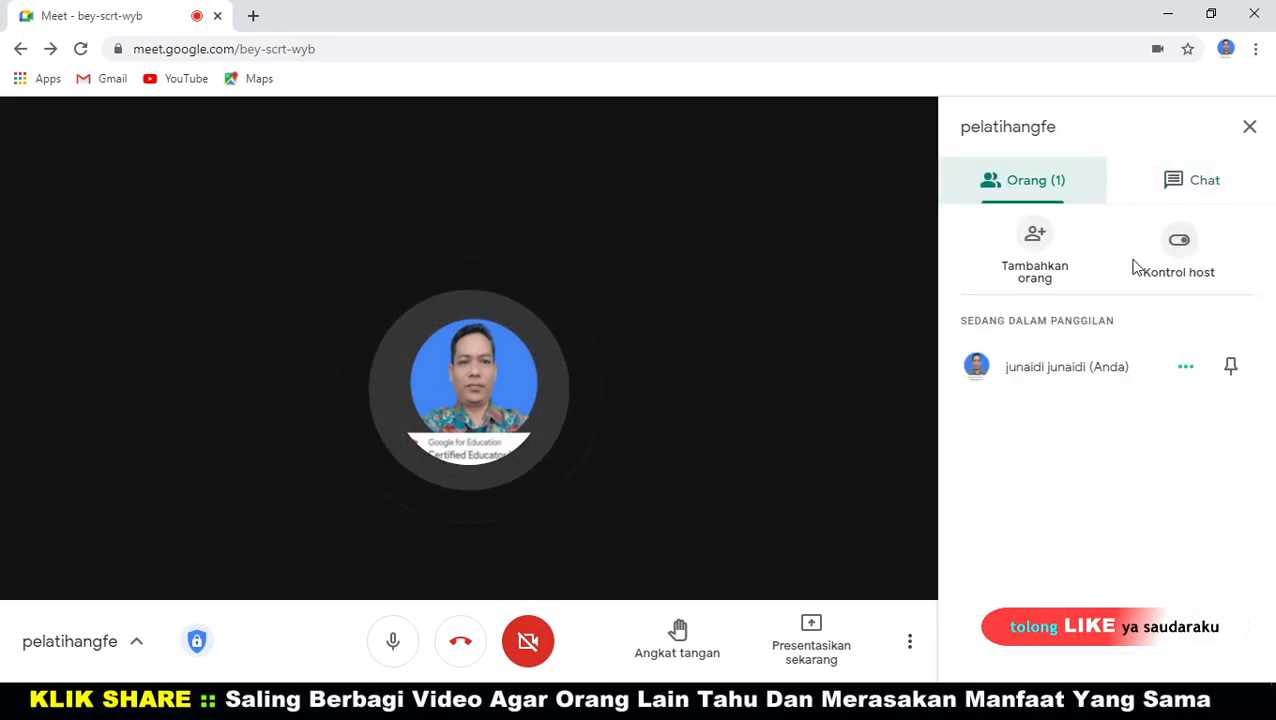
click(1180, 181)
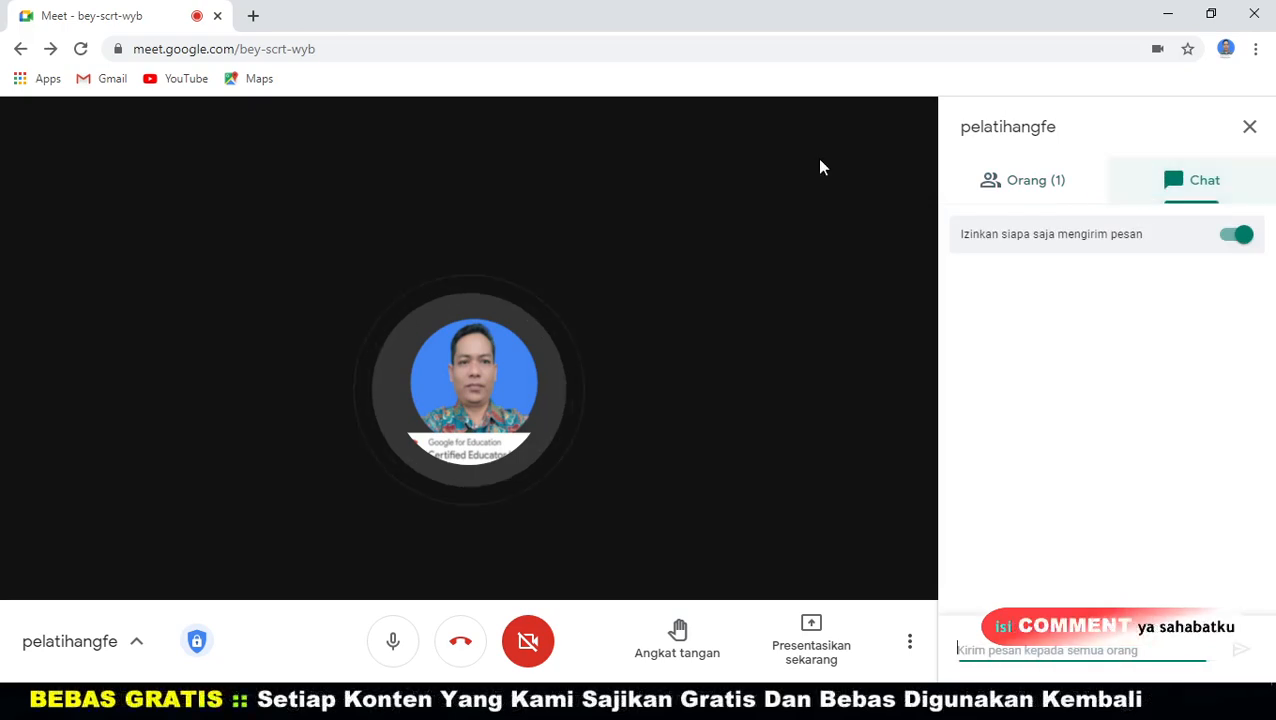
click(1250, 127)
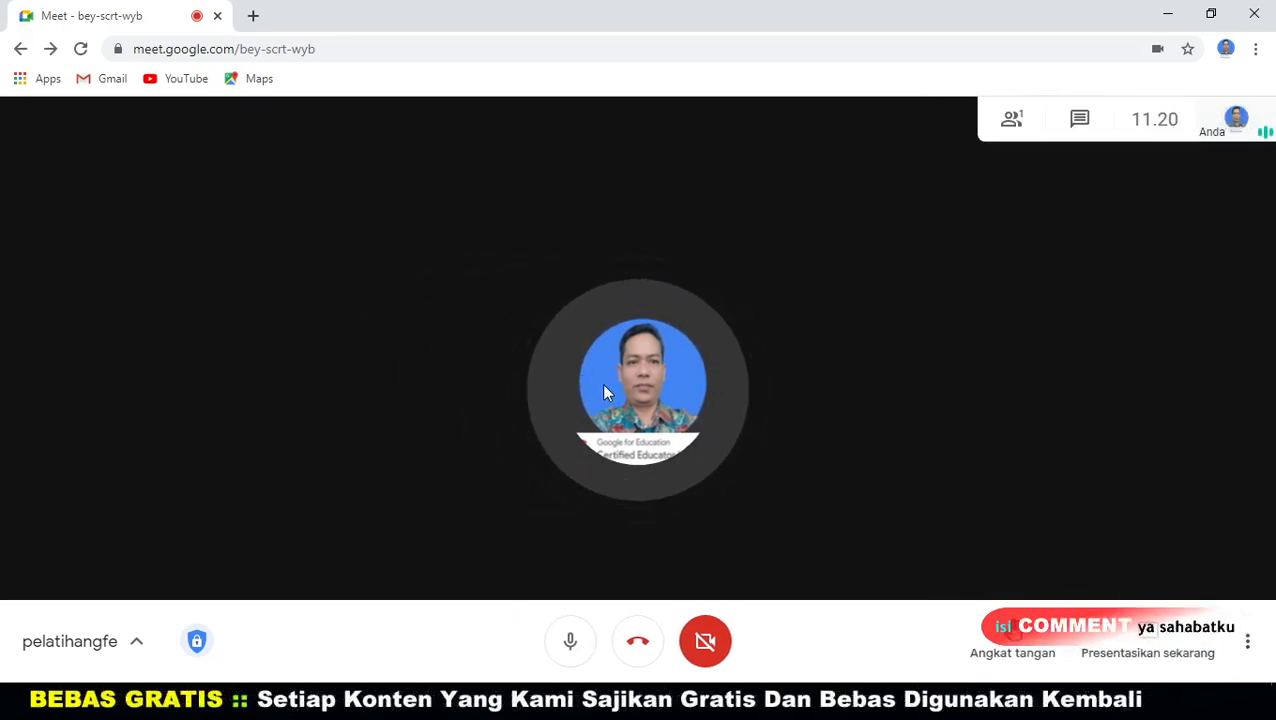